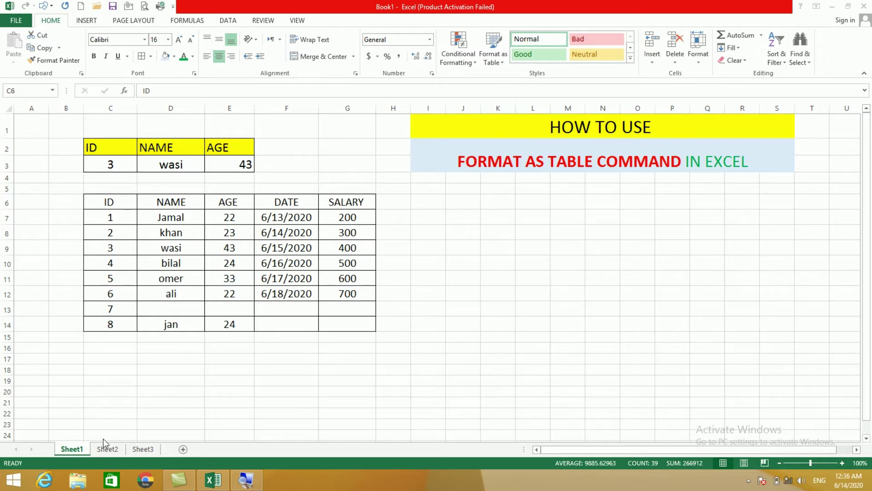
Step: Compare Sheet1's table with the formatted table on Sheet2
{"action": "key", "text": "ctrl+a"}
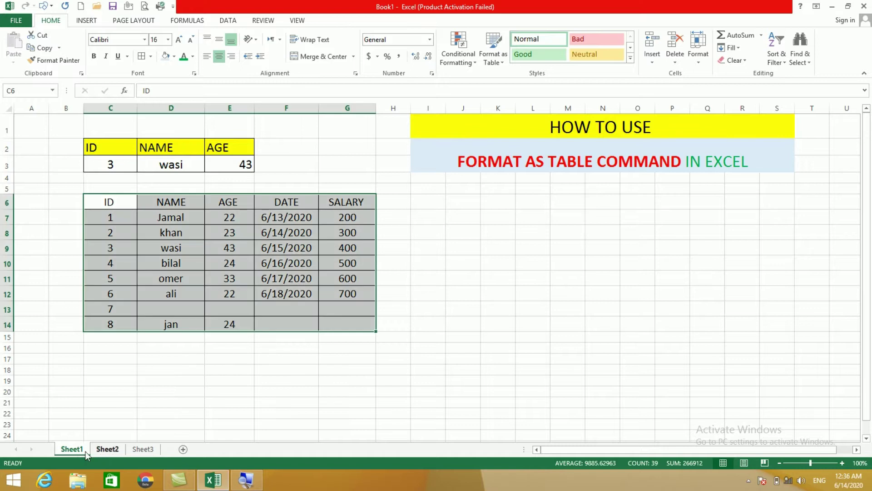
{"action": "left_click", "coordinate": [109, 448]}
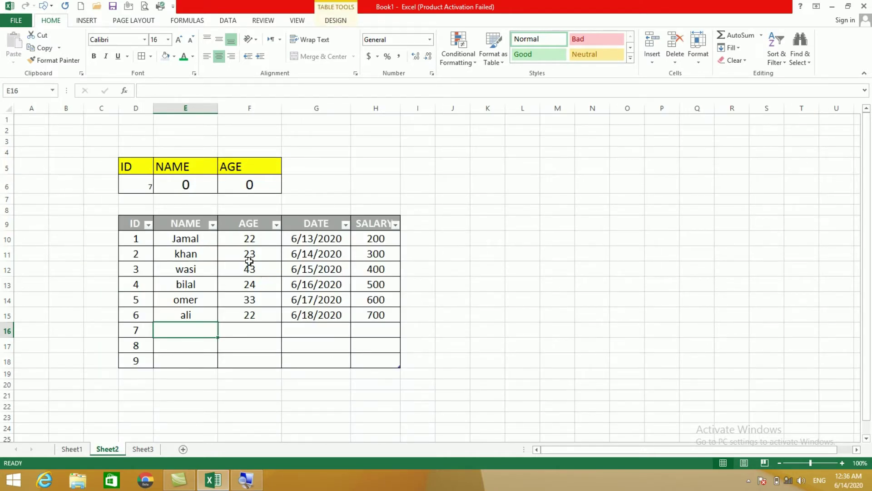
{"action": "left_click", "coordinate": [82, 450]}
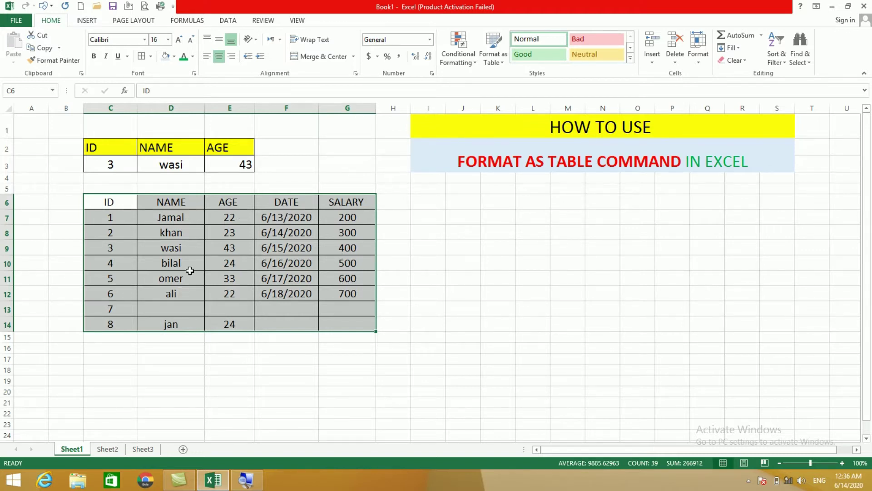
{"action": "left_click", "coordinate": [115, 450]}
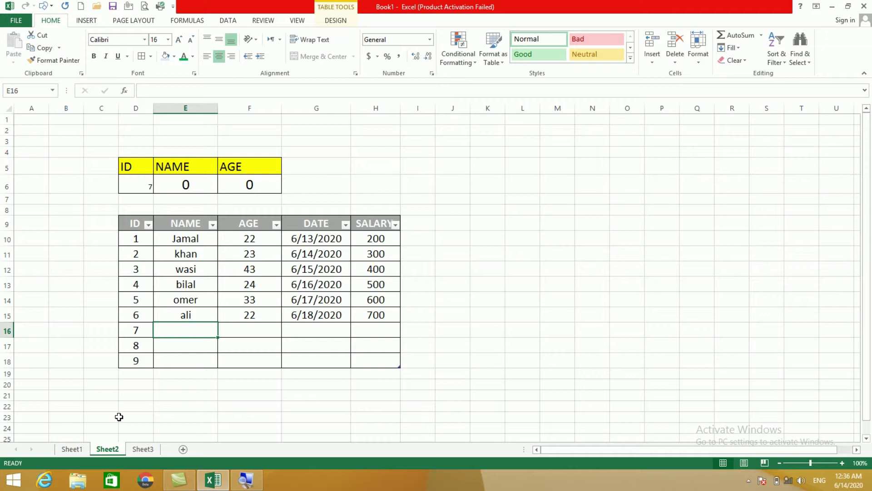
{"action": "left_click", "coordinate": [79, 450]}
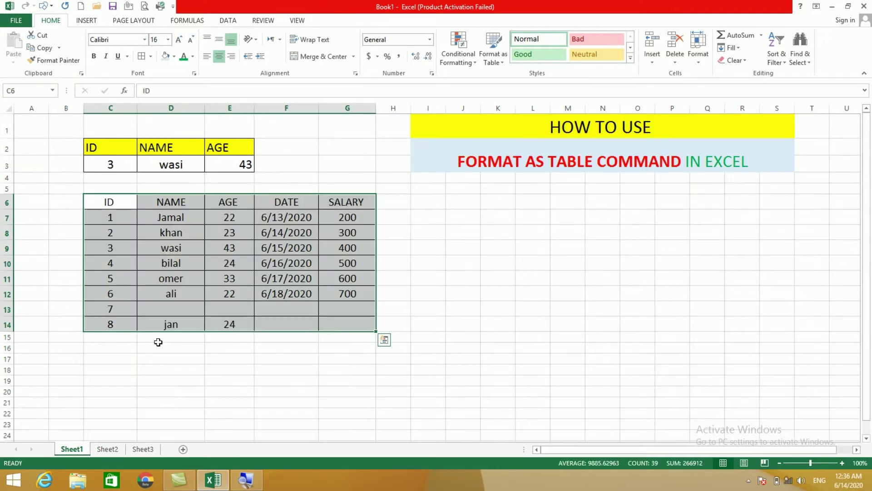
{"action": "left_click", "coordinate": [237, 289]}
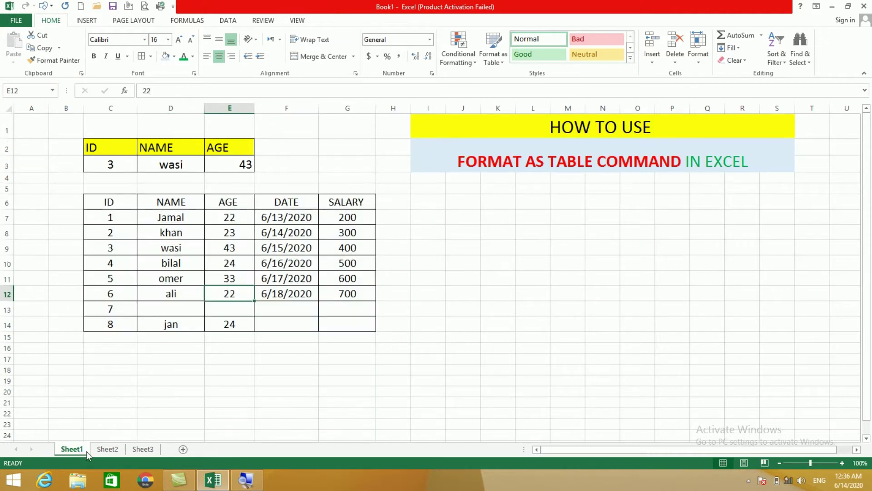
{"action": "left_click", "coordinate": [113, 450]}
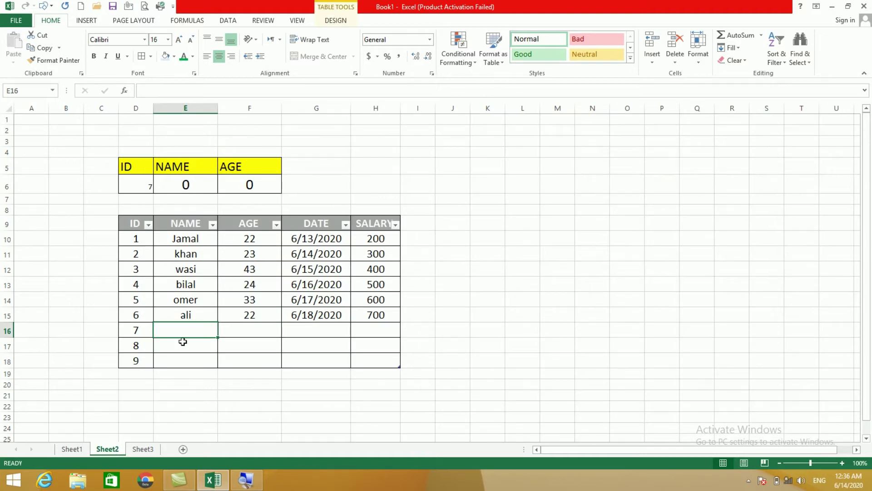
{"action": "left_click", "coordinate": [69, 449]}
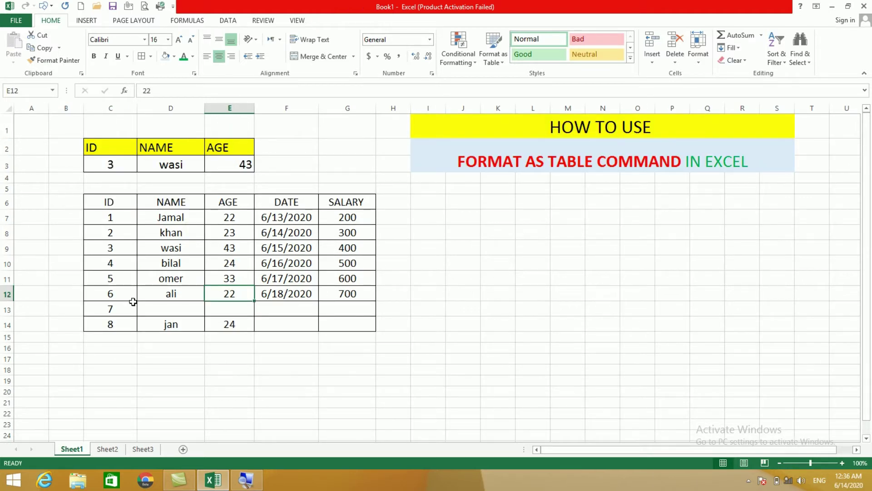
{"action": "left_click", "coordinate": [111, 347]}
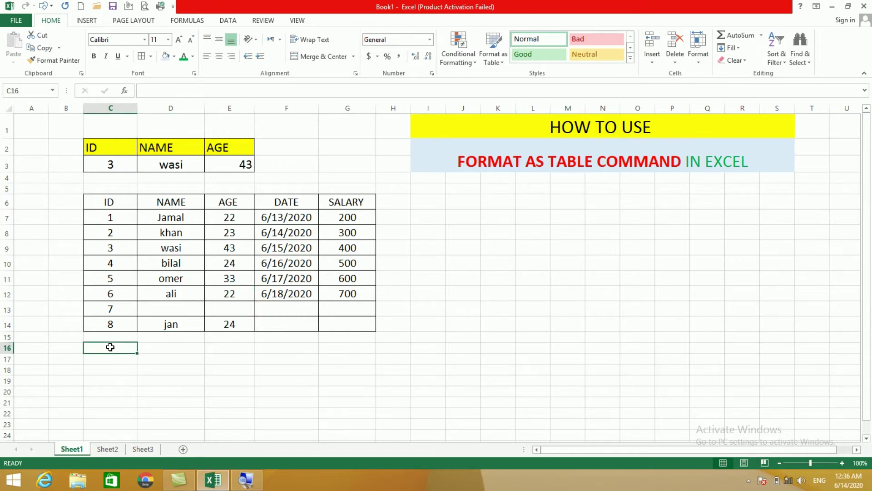
Step: Enter ID 9 in C15 and border the new row C15:G15 like the rows above
{"action": "left_click", "coordinate": [118, 336]}
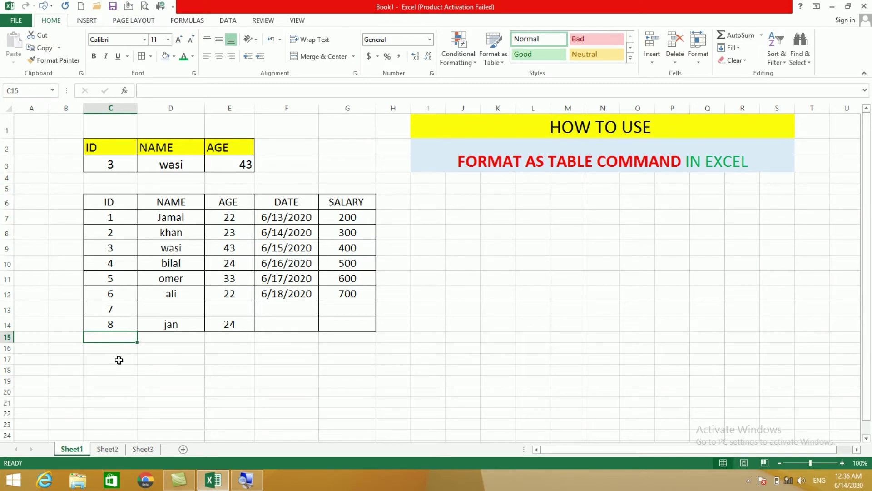
{"action": "type", "text": "9"}
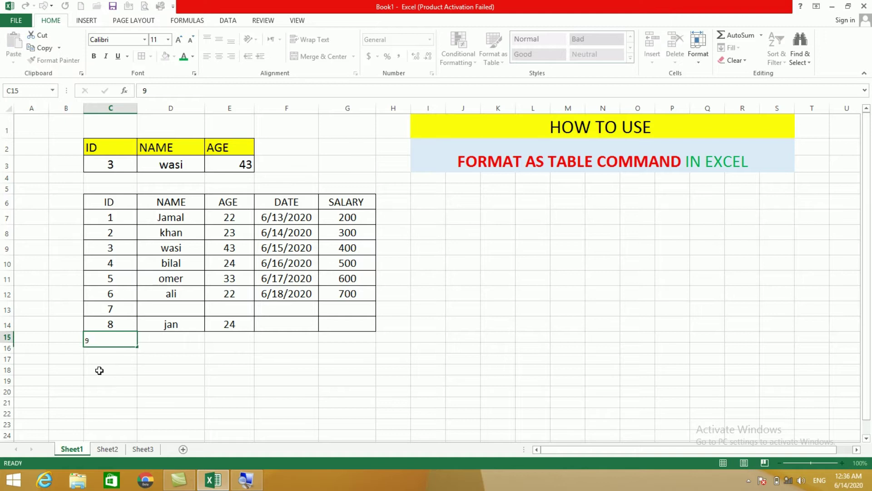
{"action": "left_click", "coordinate": [100, 370]}
{"action": "left_click", "coordinate": [166, 361]}
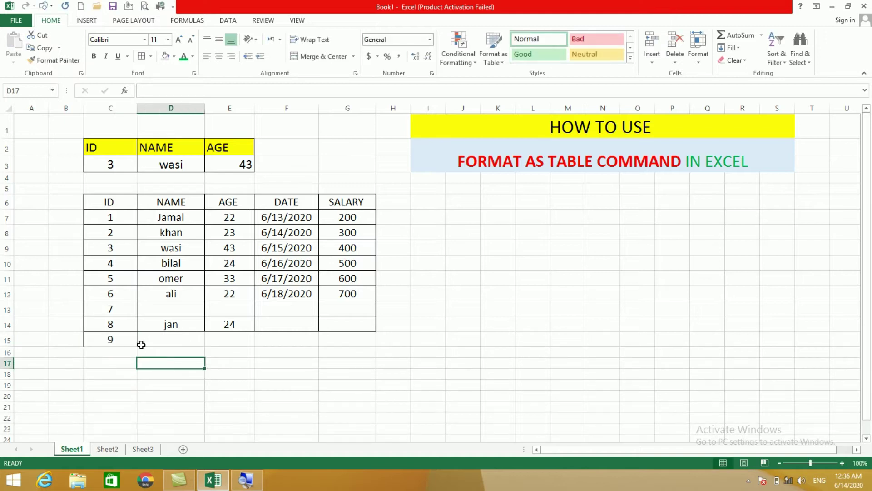
{"action": "left_click_drag", "start_coordinate": [166, 339], "coordinate": [331, 337]}
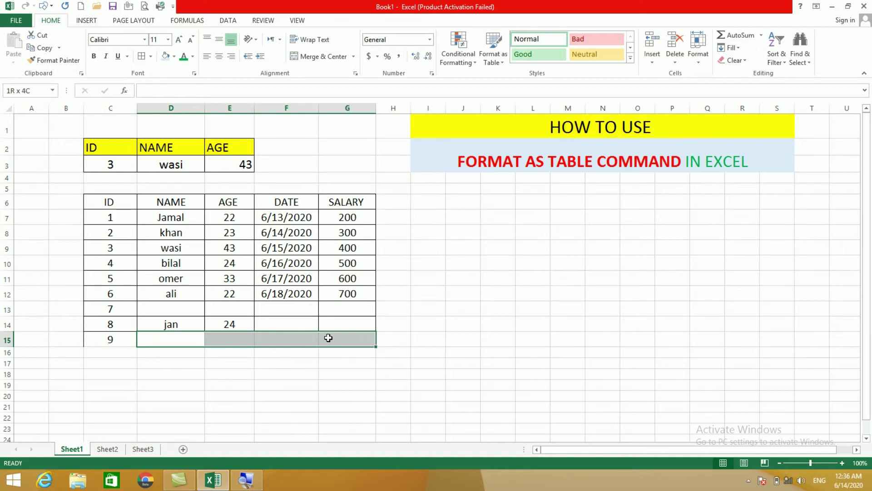
{"action": "left_click", "coordinate": [236, 371]}
{"action": "left_click_drag", "start_coordinate": [113, 338], "coordinate": [322, 340]}
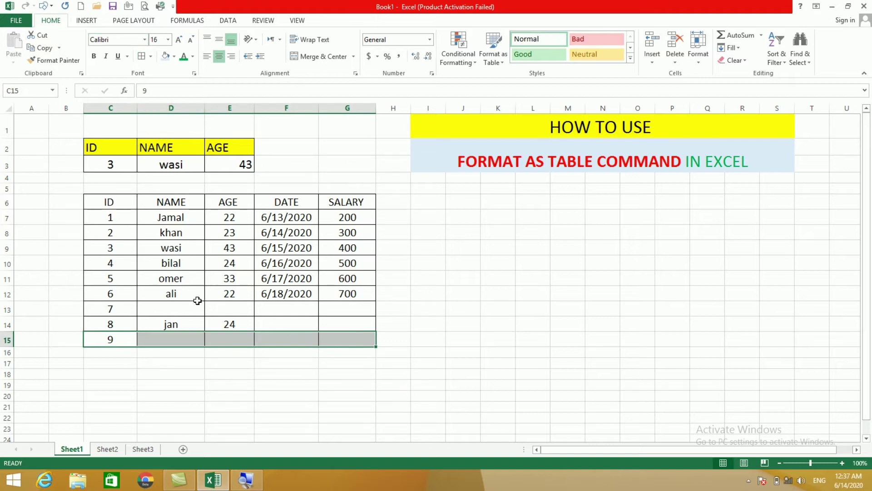
{"action": "left_click", "coordinate": [197, 364]}
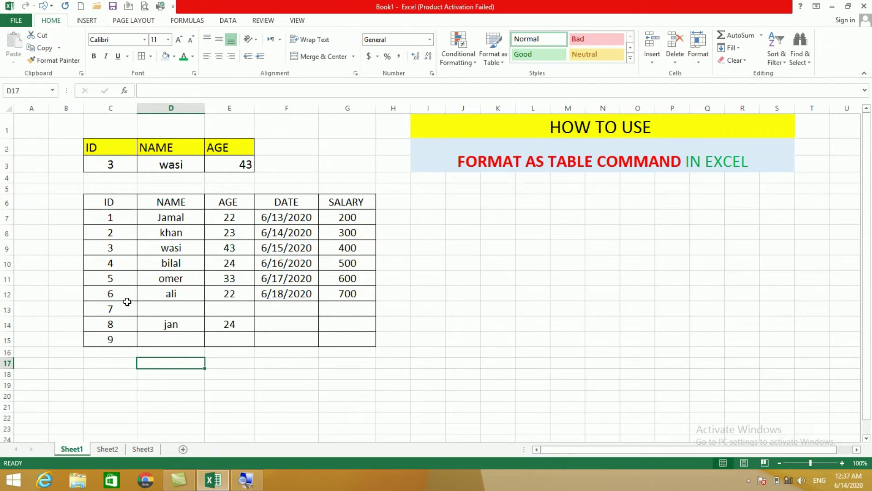
Step: Choose ID 4 from the C3 dropdown so the lookup shows age 24
{"action": "left_click", "coordinate": [132, 166]}
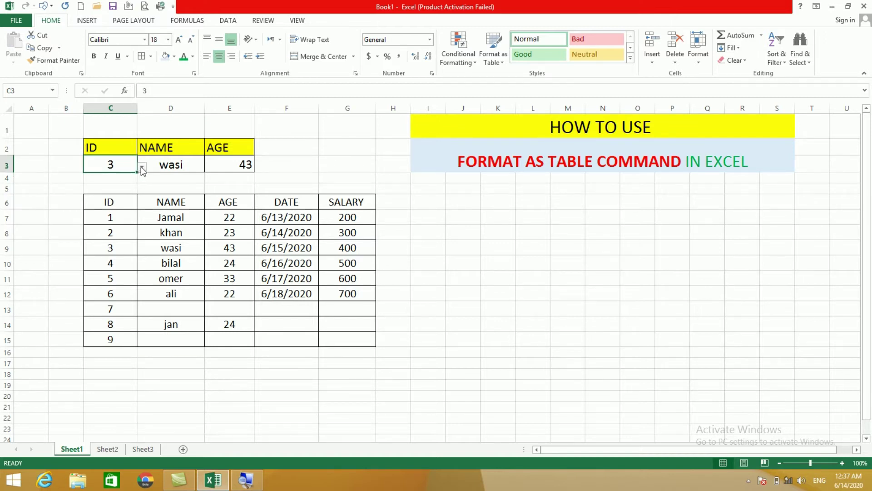
{"action": "left_click", "coordinate": [142, 167]}
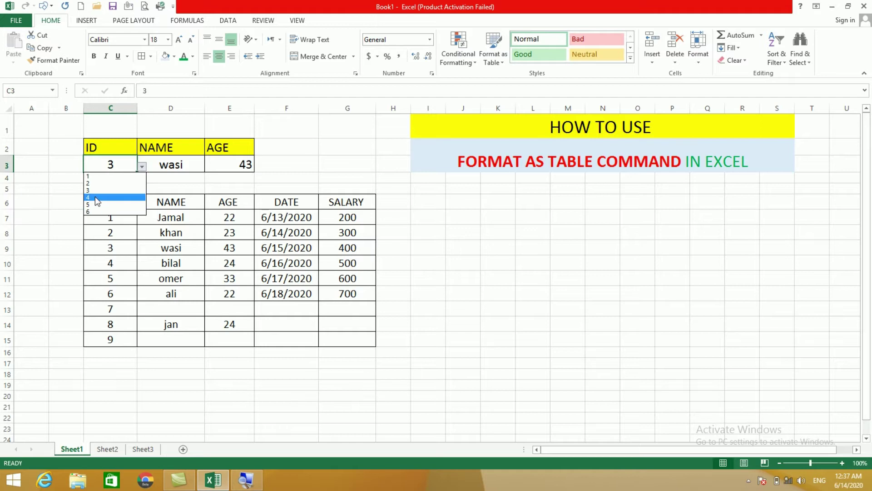
{"action": "left_click", "coordinate": [96, 198]}
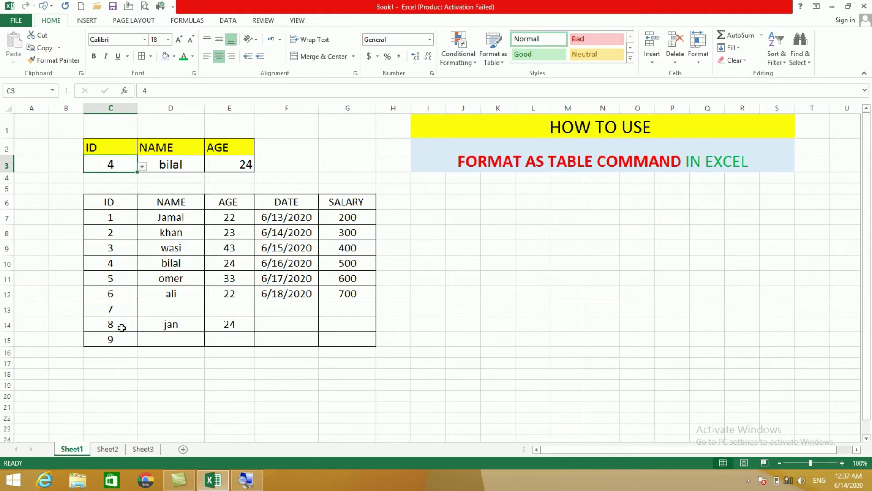
Step: Fill row 15 with a name, age 43, date 6/14/2020 and salary 4000
{"action": "left_click", "coordinate": [146, 339]}
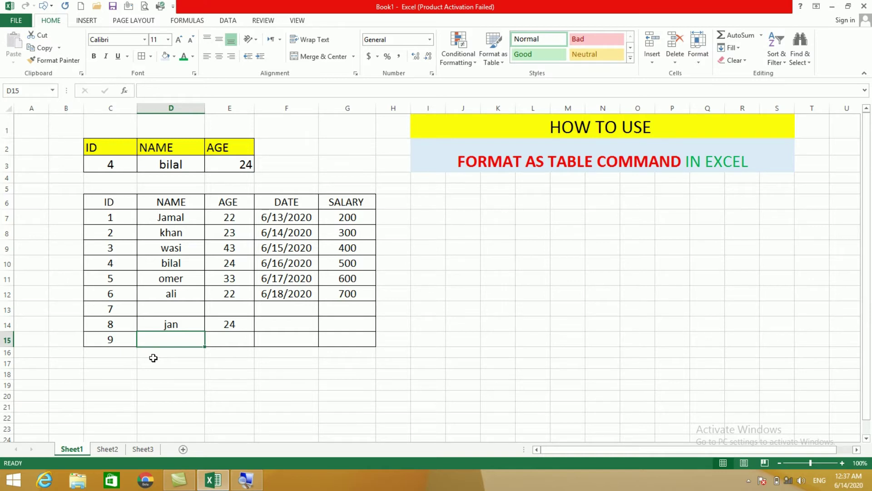
{"action": "type", "text": "hamid"}
{"action": "key", "text": "Tab"}
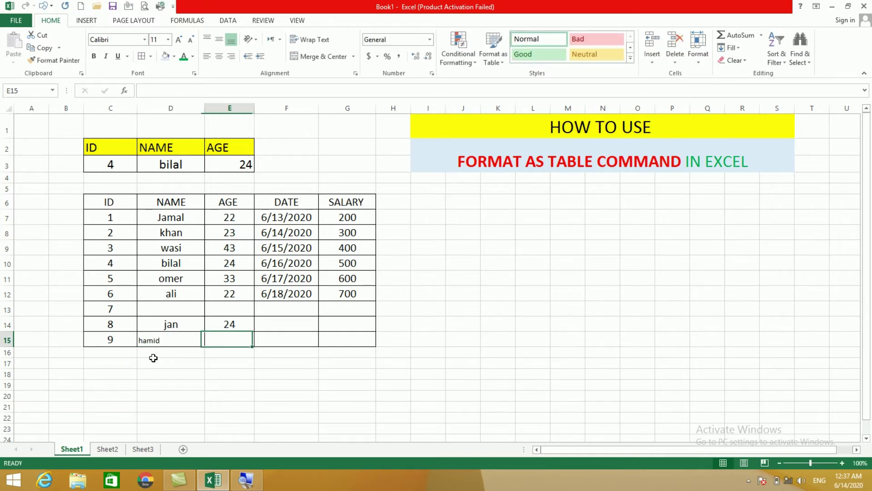
{"action": "type", "text": "43"}
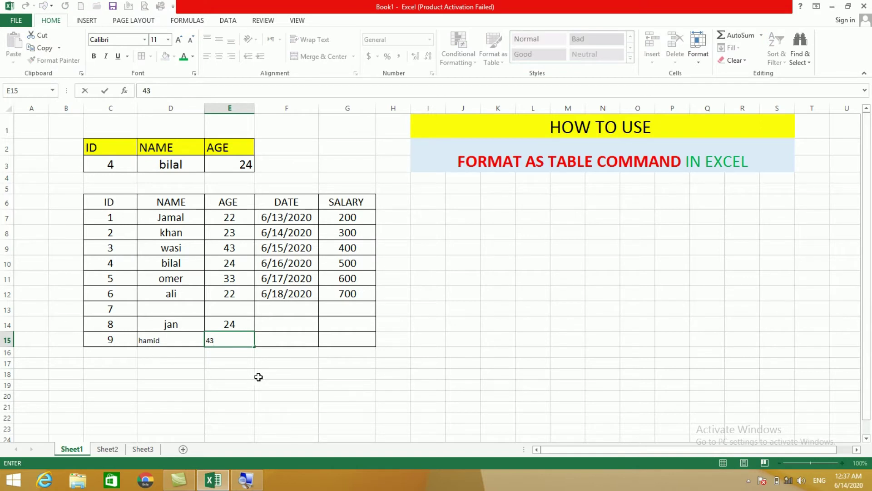
{"action": "key", "text": "Tab"}
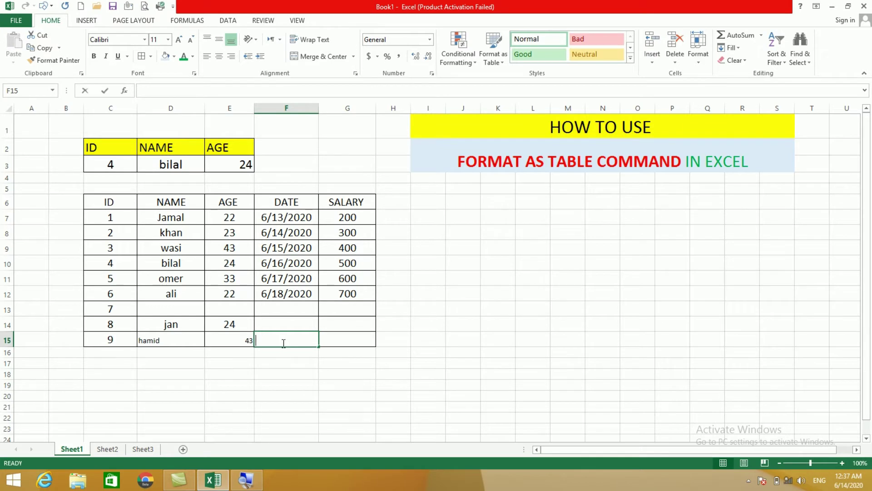
{"action": "type", "text": "6/14/2020"}
{"action": "left_click", "coordinate": [367, 392]}
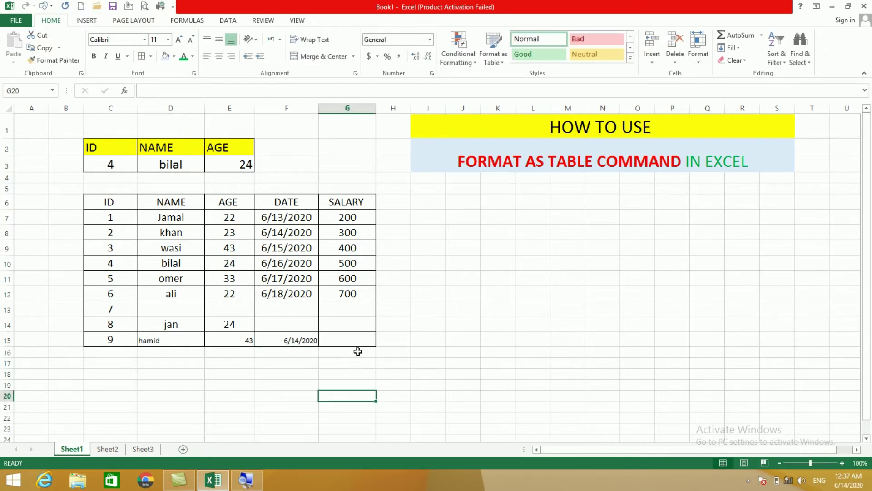
{"action": "left_click", "coordinate": [355, 339]}
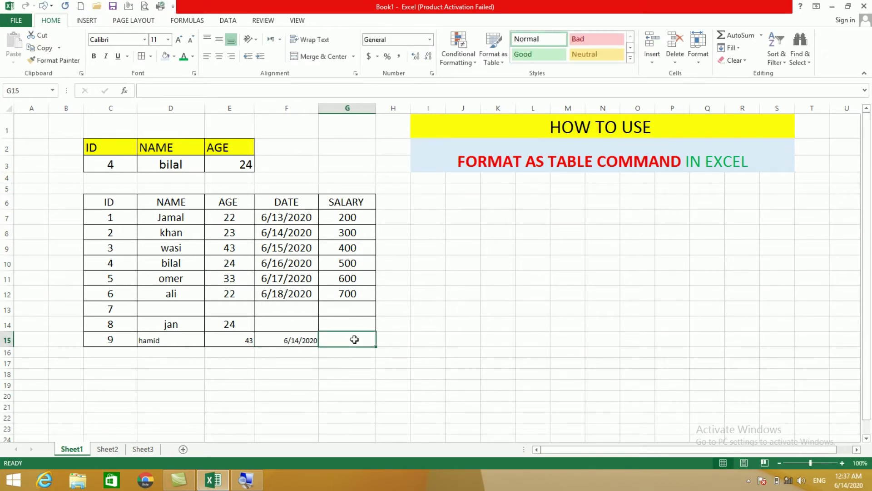
{"action": "type", "text": "4000"}
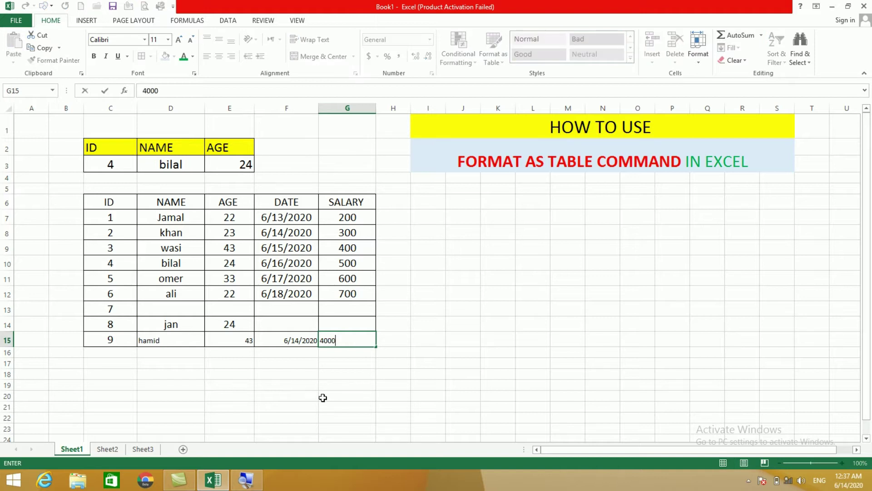
{"action": "left_click", "coordinate": [270, 403]}
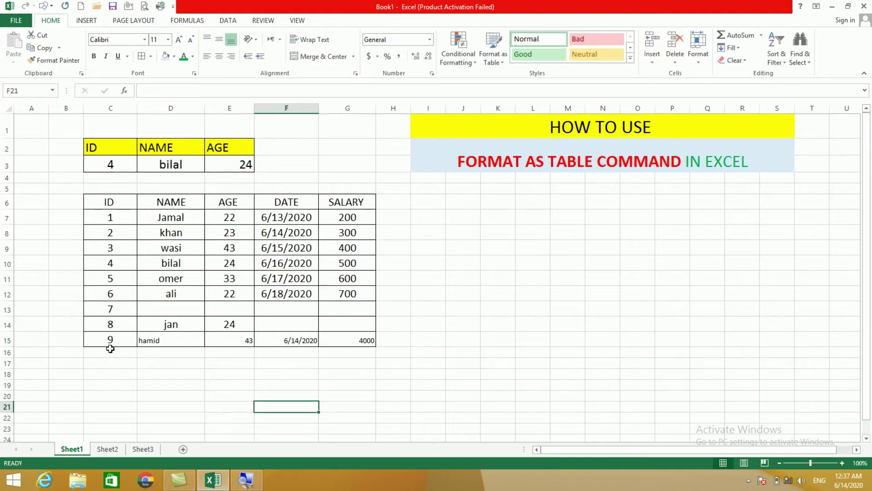
Step: Check C3's ID dropdown list without changing it, then switch to Sheet2
{"action": "left_click", "coordinate": [120, 340]}
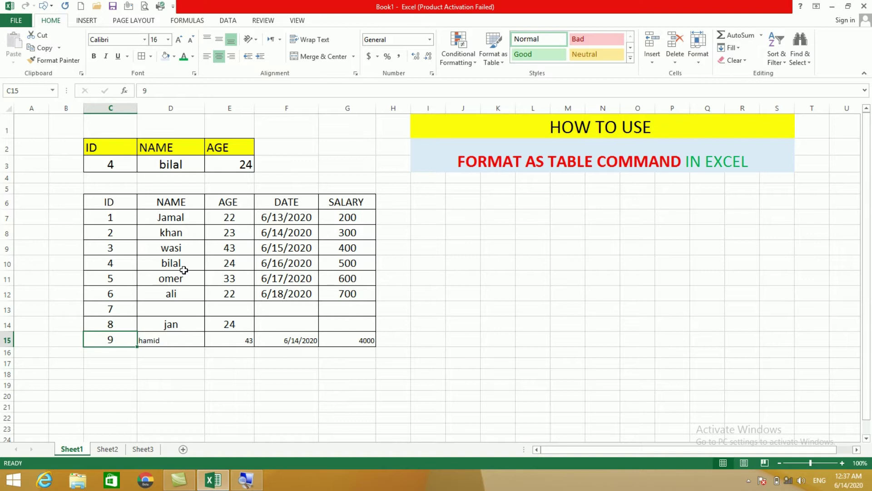
{"action": "left_click", "coordinate": [129, 172]}
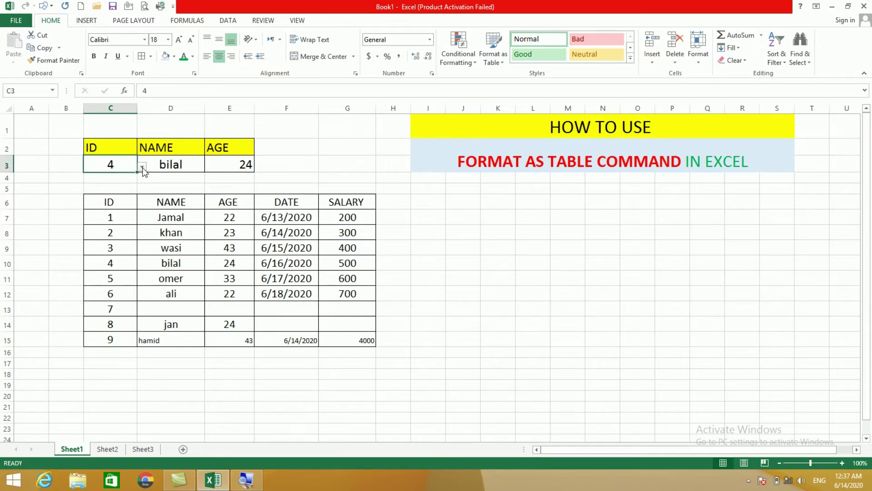
{"action": "left_click", "coordinate": [143, 167]}
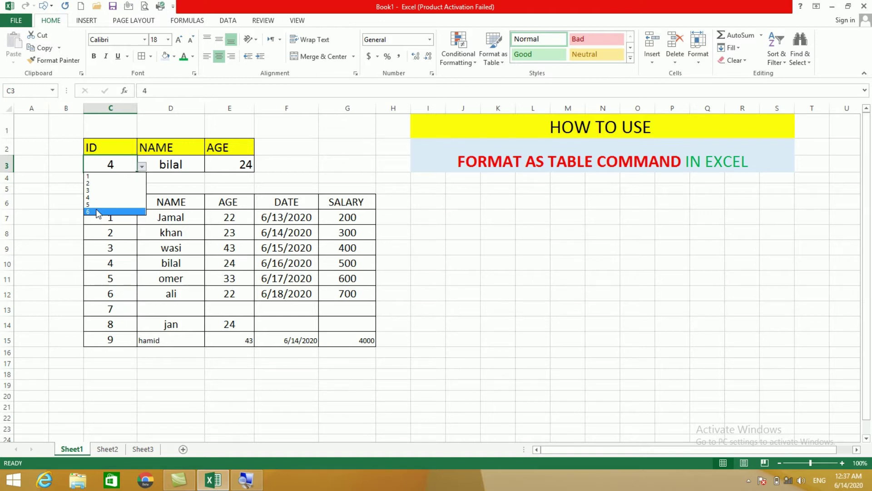
{"action": "left_click", "coordinate": [230, 297]}
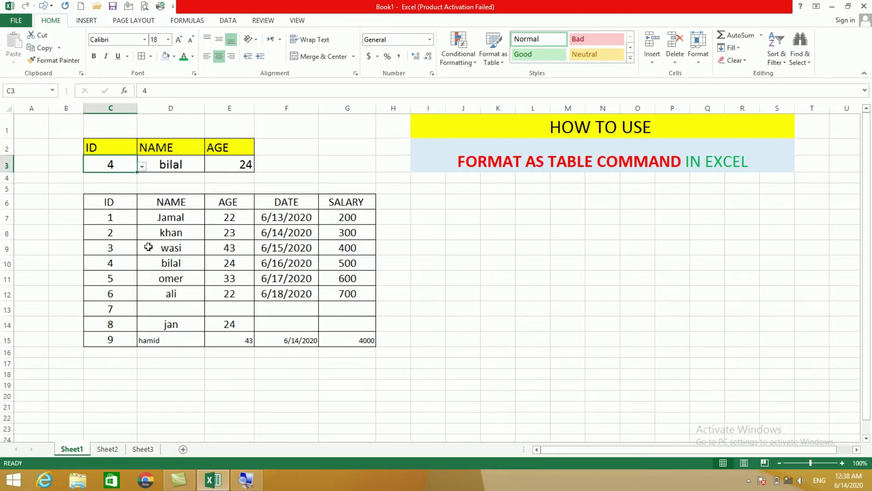
{"action": "left_click", "coordinate": [107, 450]}
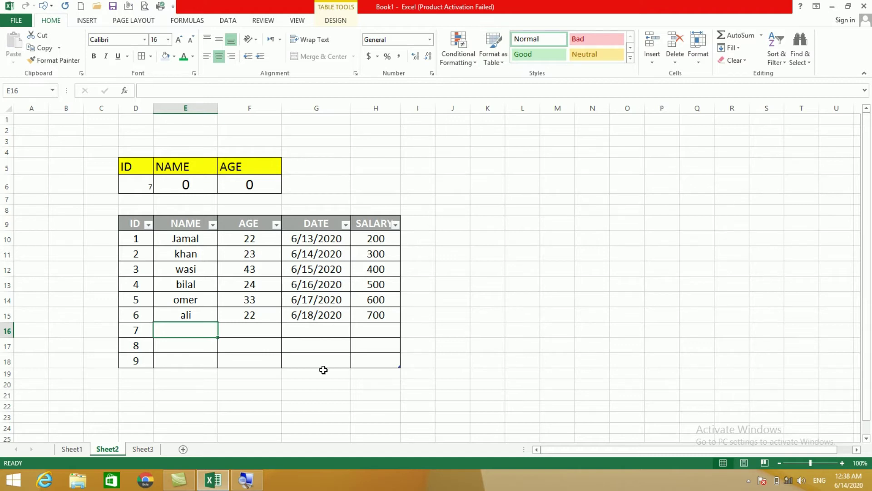
Step: Fill Sheet2's ID 9 row with jan, 33, today's date and salary 500
{"action": "left_click", "coordinate": [131, 252]}
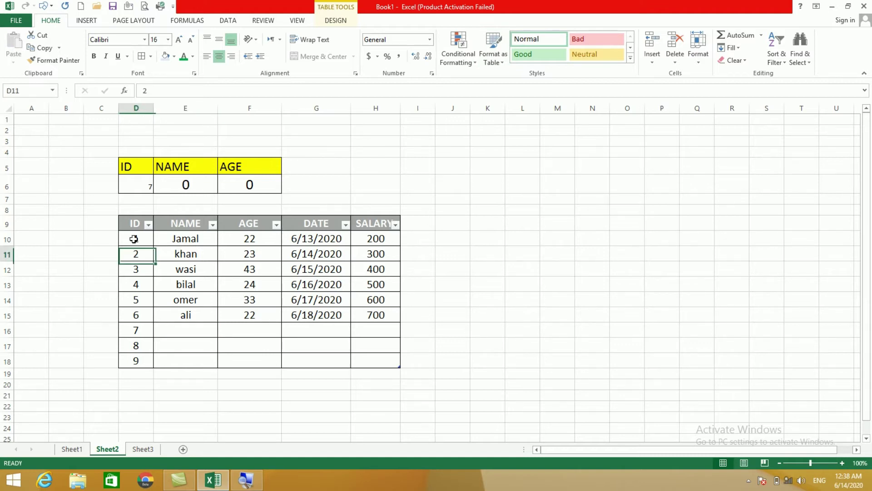
{"action": "left_click", "coordinate": [141, 192]}
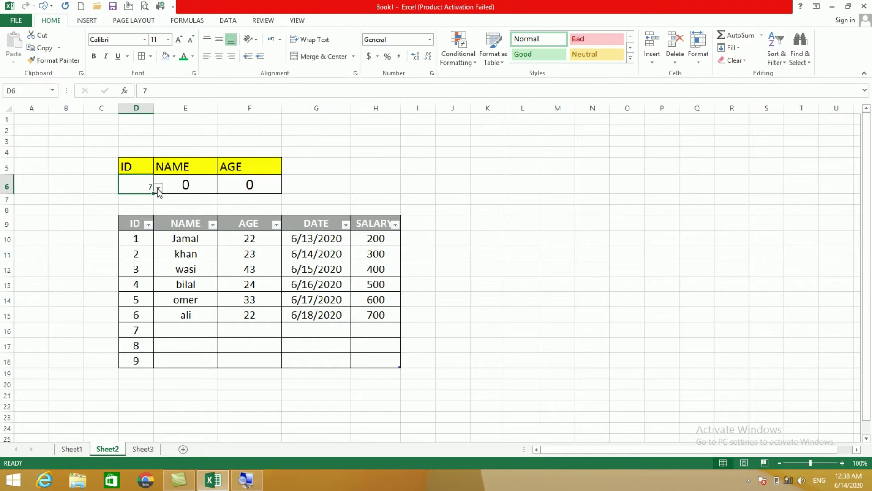
{"action": "left_click", "coordinate": [158, 187]}
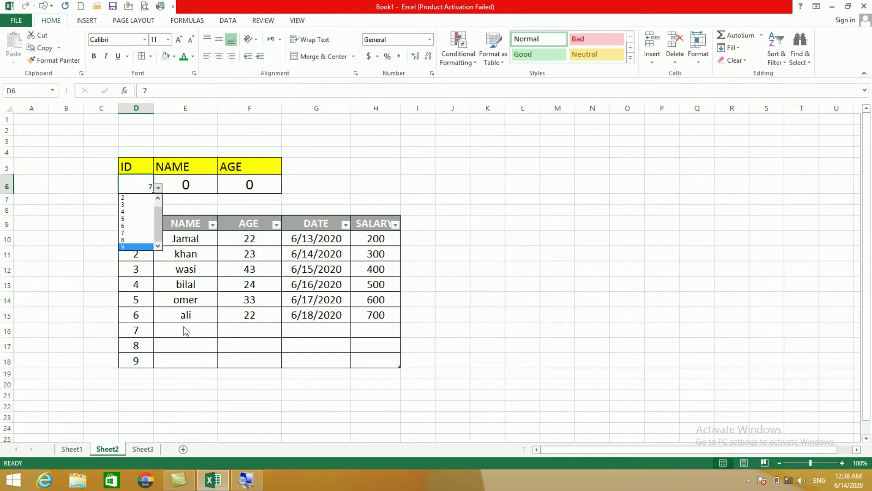
{"action": "left_click", "coordinate": [170, 363]}
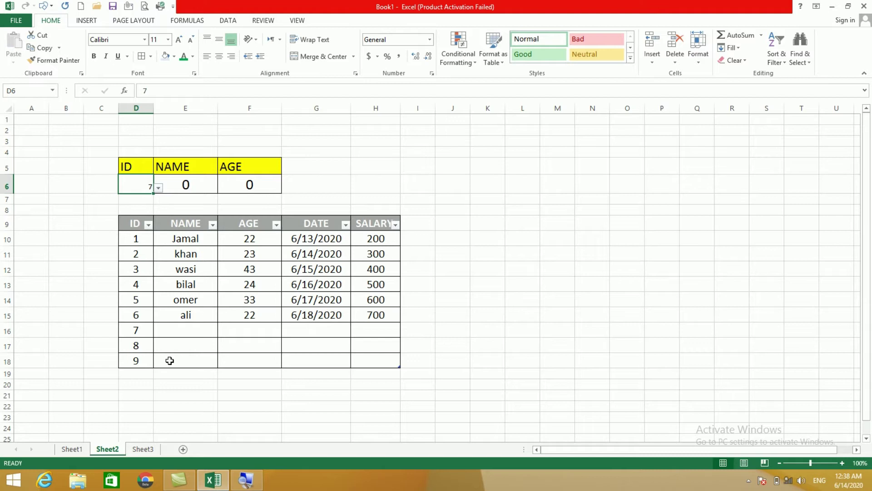
{"action": "left_click", "coordinate": [169, 361]}
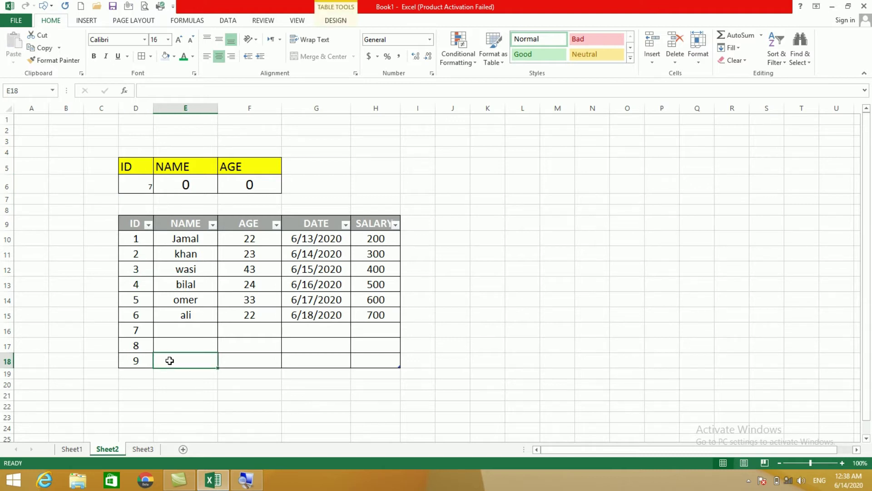
{"action": "type", "text": "jan"}
{"action": "key", "text": "Tab"}
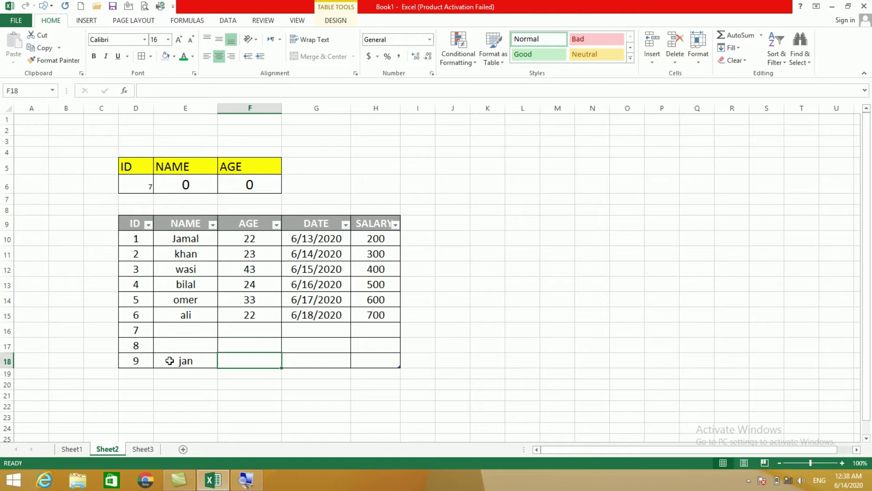
{"action": "type", "text": "33"}
{"action": "key", "text": "Tab"}
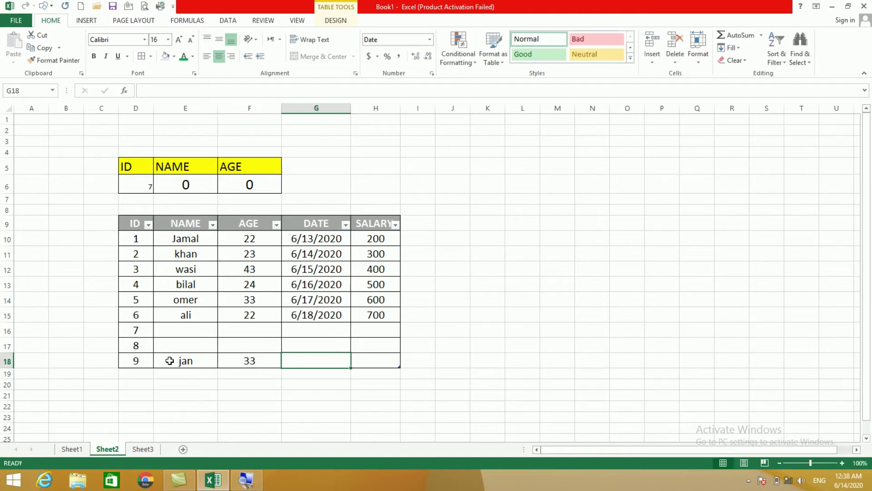
{"action": "key", "text": "ctrl+semicolon"}
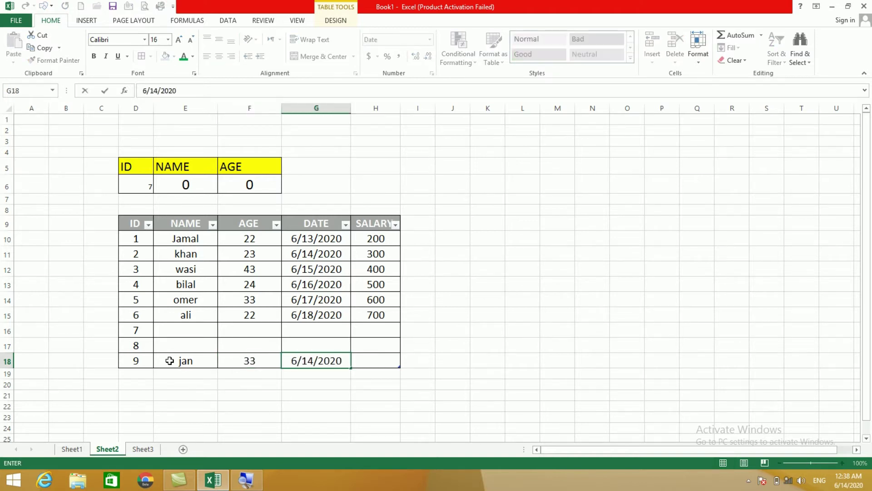
{"action": "key", "text": "Tab"}
{"action": "type", "text": "500"}
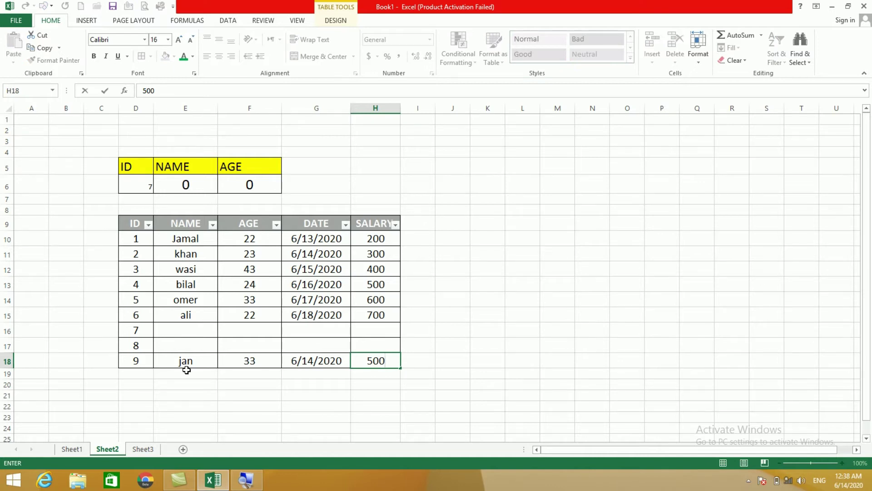
{"action": "left_click", "coordinate": [179, 384]}
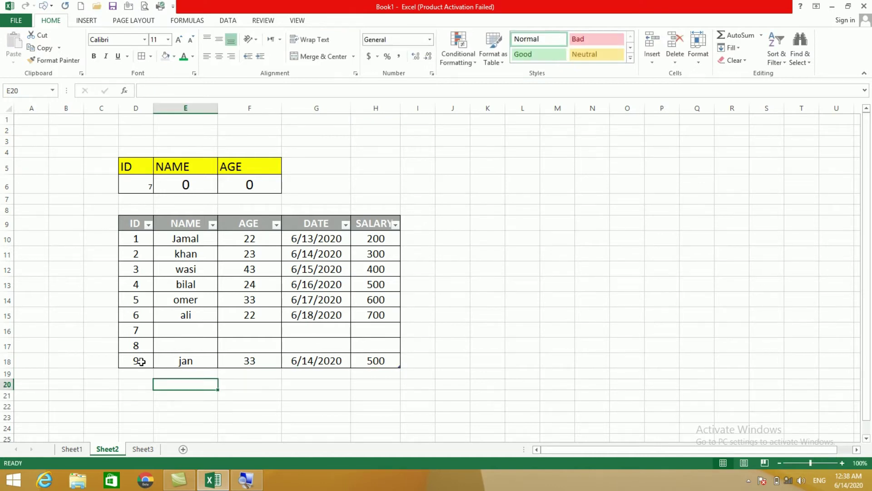
Step: Add ID 10 in D19 to extend the table and confirm D6's dropdown lists 10
{"action": "left_click", "coordinate": [129, 372]}
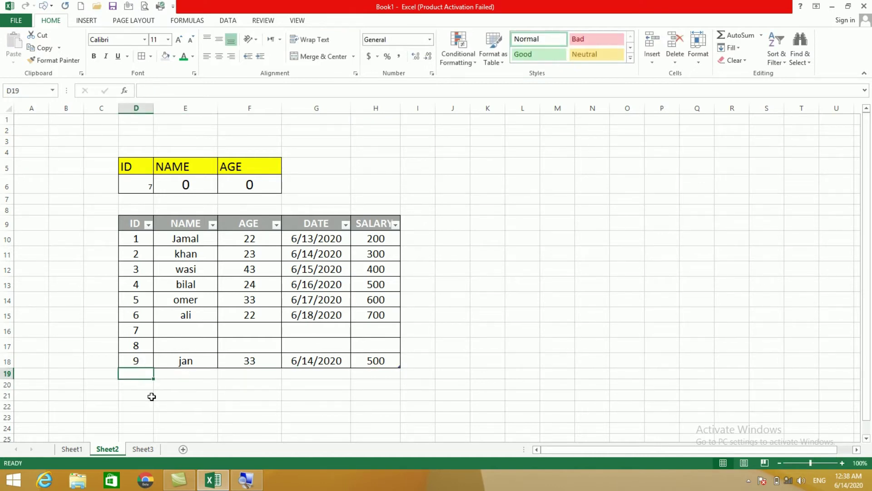
{"action": "type", "text": "10"}
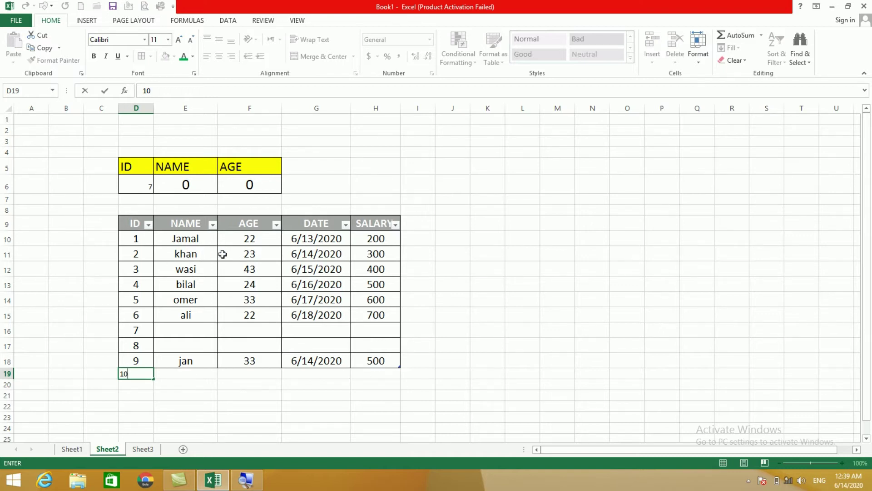
{"action": "key", "text": "Return"}
{"action": "left_click", "coordinate": [190, 414]}
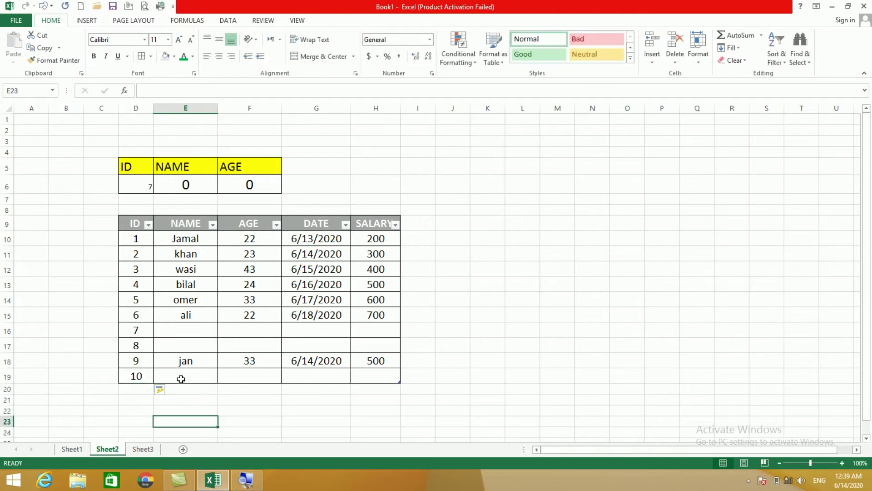
{"action": "left_click_drag", "start_coordinate": [182, 375], "coordinate": [365, 378]}
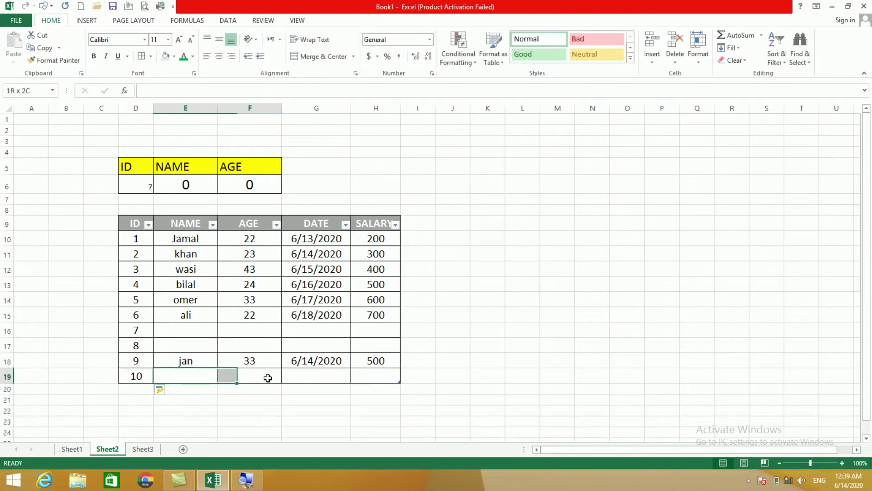
{"action": "left_click", "coordinate": [271, 400]}
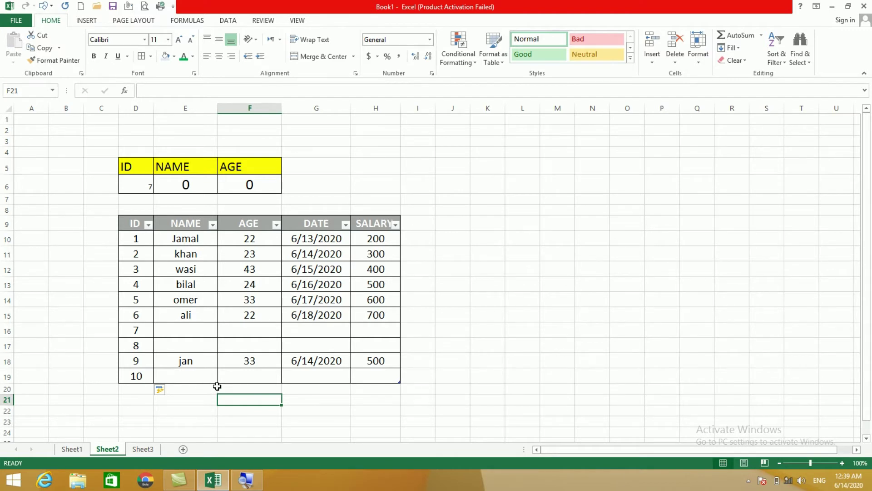
{"action": "left_click", "coordinate": [147, 377]}
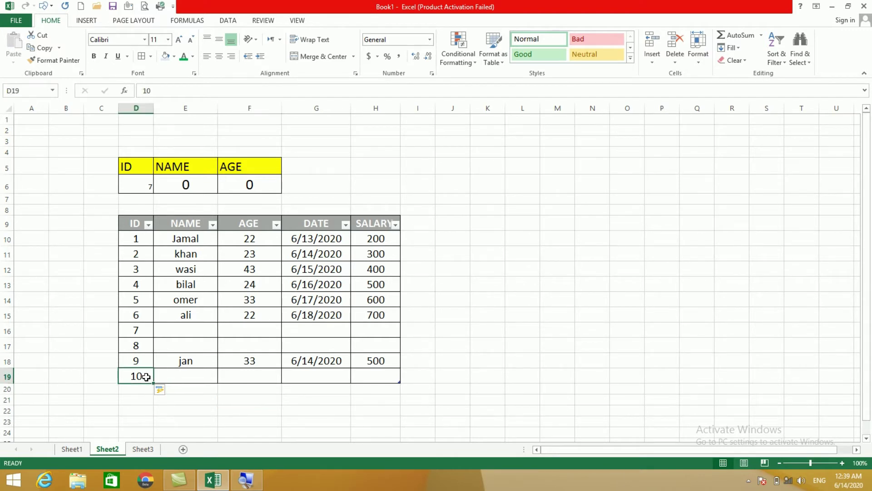
{"action": "left_click", "coordinate": [141, 184]}
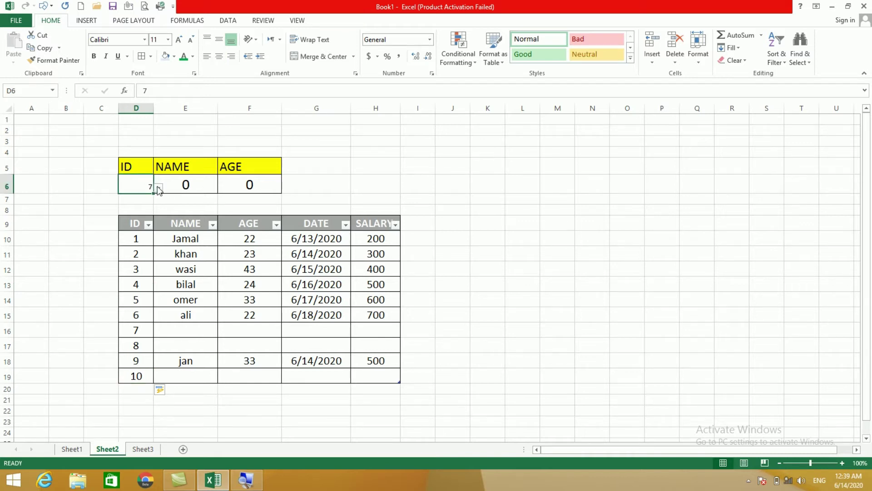
{"action": "left_click", "coordinate": [159, 188]}
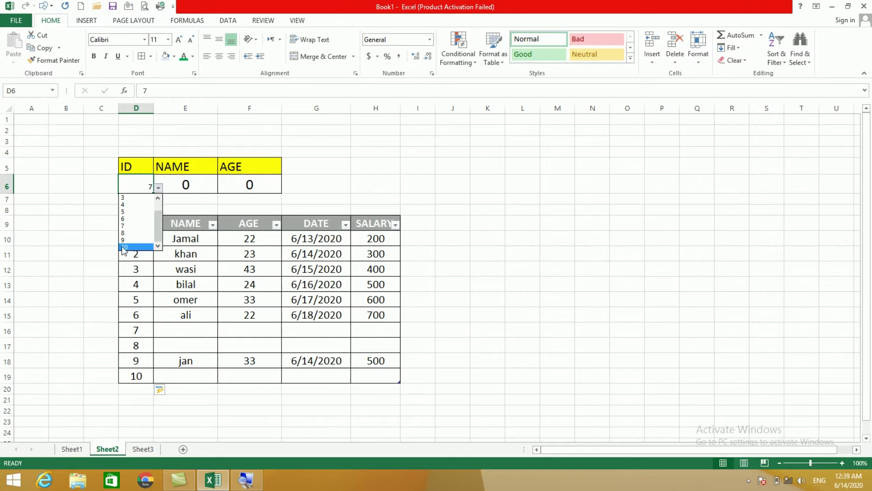
{"action": "left_click", "coordinate": [70, 445]}
{"action": "left_click", "coordinate": [70, 446]}
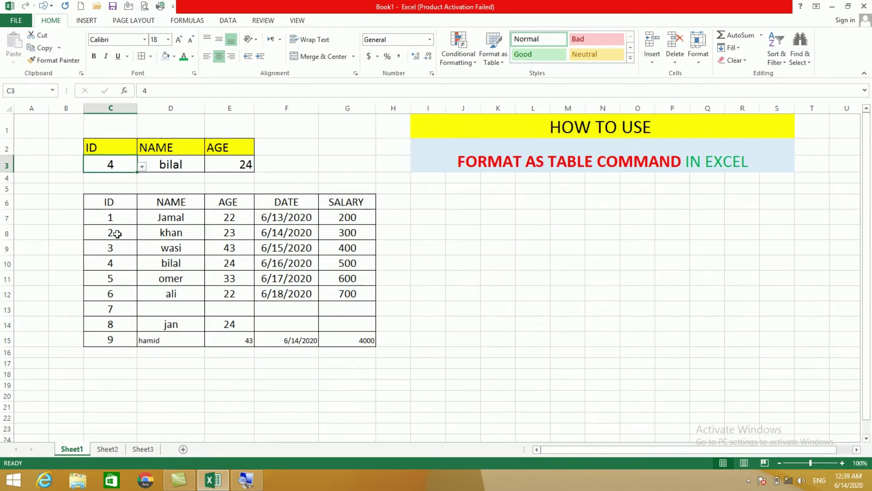
{"action": "left_click", "coordinate": [143, 166]}
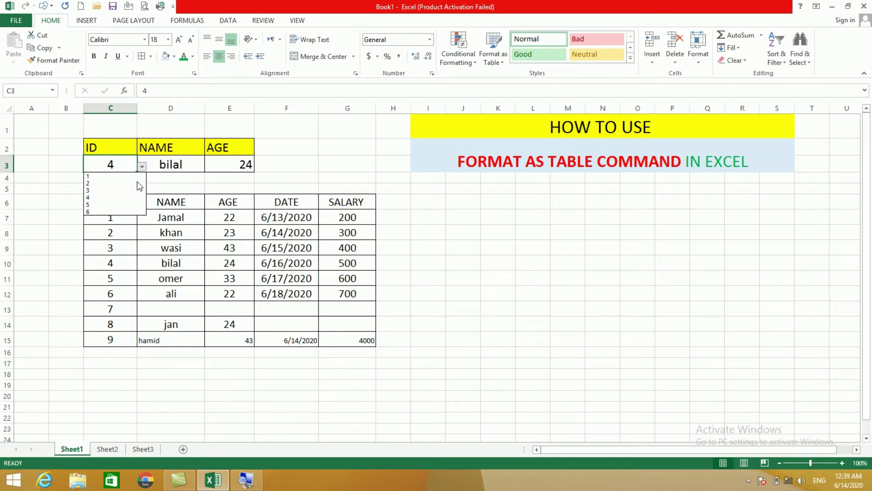
{"action": "left_click", "coordinate": [115, 310]}
{"action": "mouse_move", "coordinate": [104, 201]}
{"action": "left_mouse_down"}
{"action": "mouse_move", "coordinate": [120, 222]}
{"action": "mouse_move", "coordinate": [340, 338]}
{"action": "left_mouse_up"}
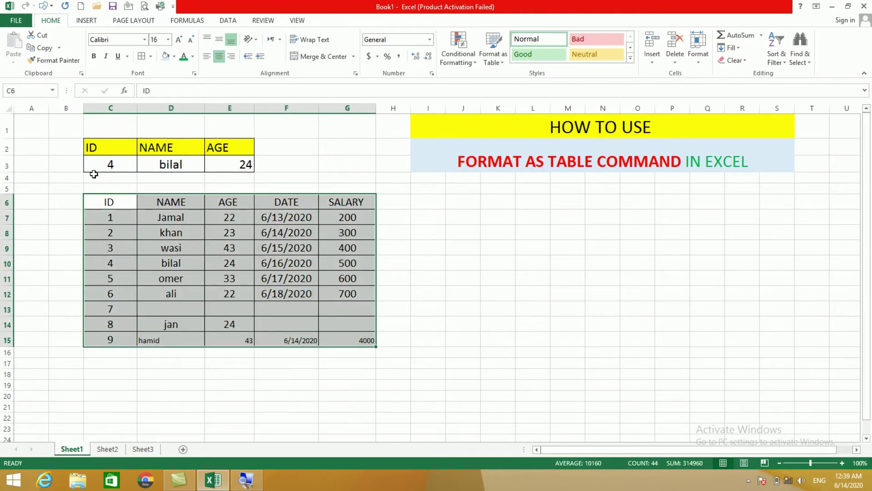
{"action": "left_click", "coordinate": [156, 281]}
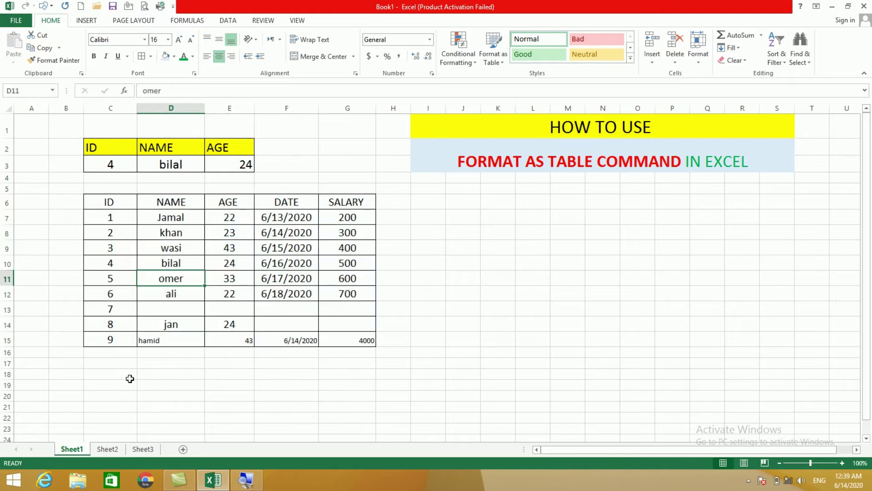
{"action": "left_click", "coordinate": [102, 359]}
{"action": "mouse_move", "coordinate": [111, 202]}
{"action": "left_mouse_down"}
{"action": "mouse_move", "coordinate": [174, 297]}
{"action": "mouse_move", "coordinate": [306, 389]}
{"action": "left_mouse_up"}
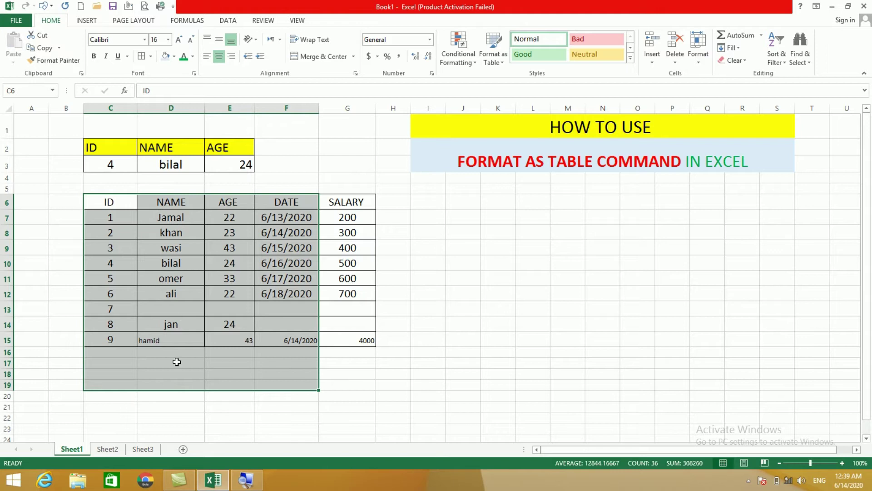
{"action": "left_click", "coordinate": [108, 450]}
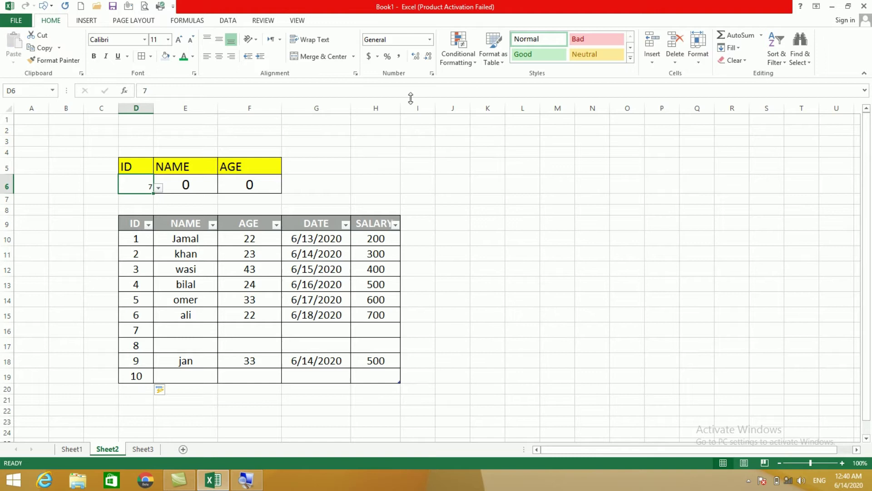
Step: Clear the D6 lookup ID and delete the NAME and AGE formulas in E6:F6
{"action": "left_click", "coordinate": [723, 63]}
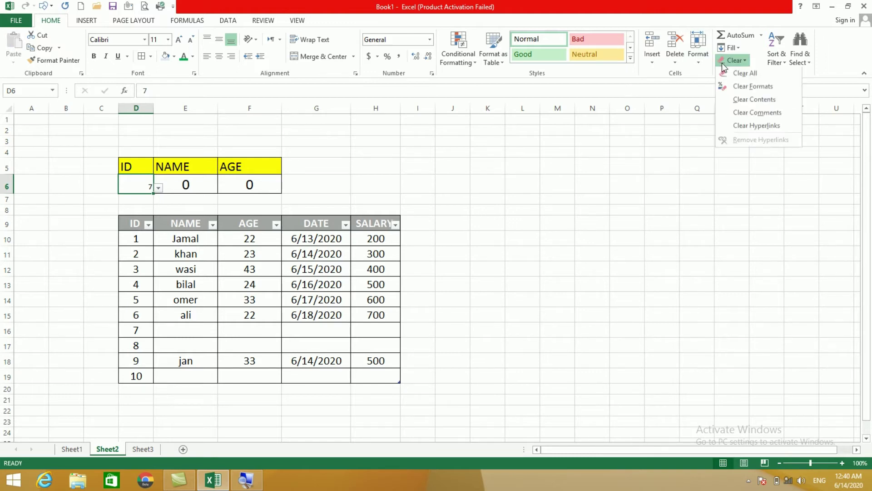
{"action": "left_click", "coordinate": [727, 72]}
{"action": "left_click", "coordinate": [248, 239]}
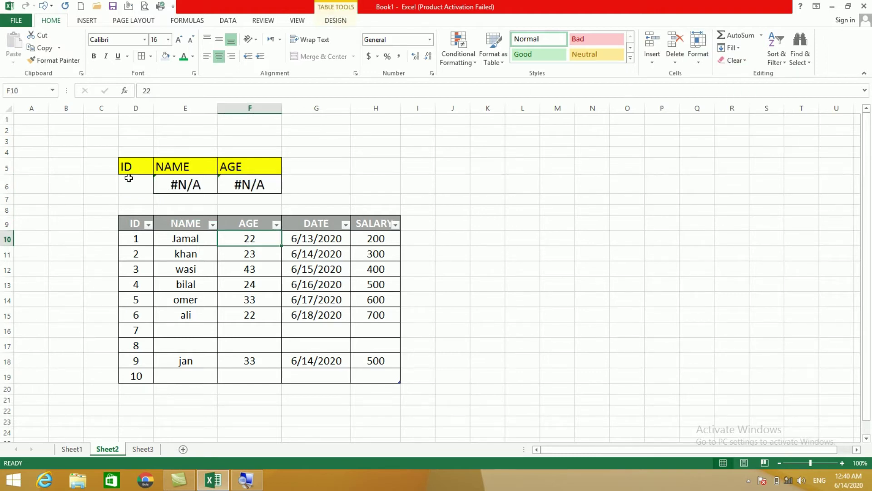
{"action": "left_click", "coordinate": [134, 185]}
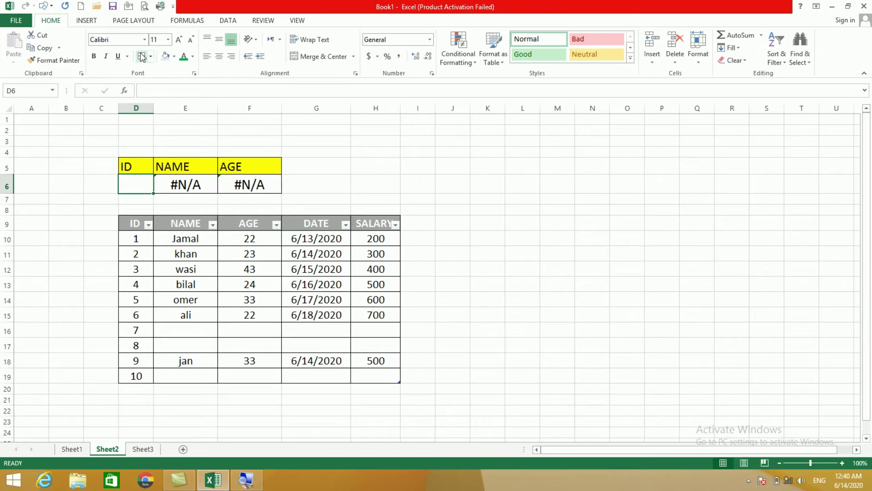
{"action": "left_click_drag", "start_coordinate": [176, 185], "coordinate": [241, 186]}
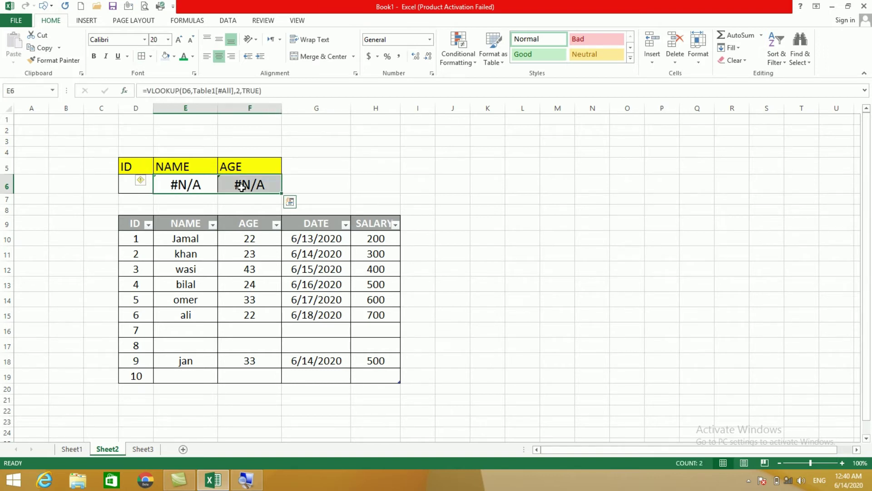
{"action": "key", "text": "Delete"}
{"action": "left_click", "coordinate": [179, 328]}
{"action": "left_click_drag", "start_coordinate": [137, 222], "coordinate": [383, 371]}
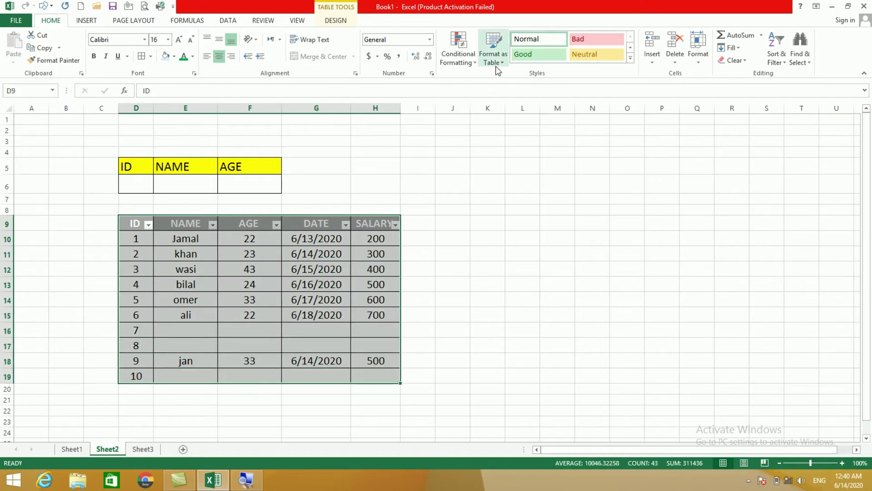
Step: Clear the table's formats, then undo to restore them
{"action": "left_click", "coordinate": [731, 60]}
{"action": "left_click", "coordinate": [759, 88]}
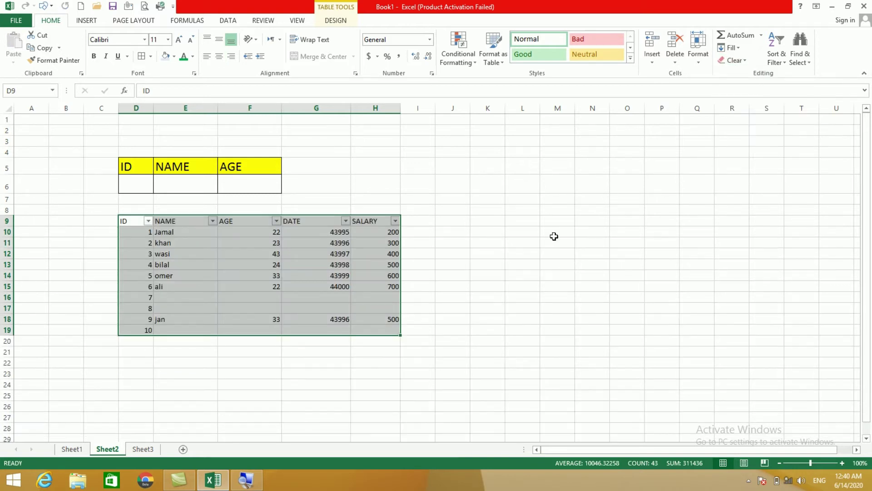
{"action": "left_click", "coordinate": [154, 253]}
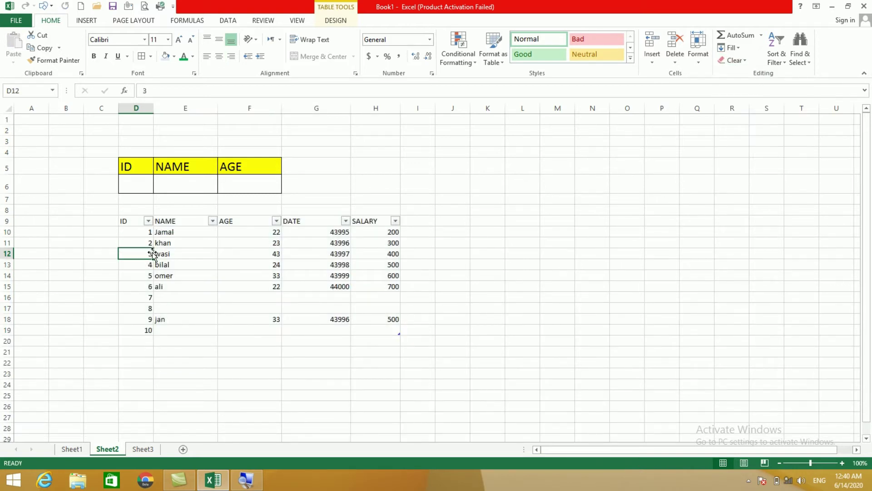
{"action": "key", "text": "ctrl+z"}
{"action": "left_click_drag", "start_coordinate": [165, 253], "coordinate": [221, 292]}
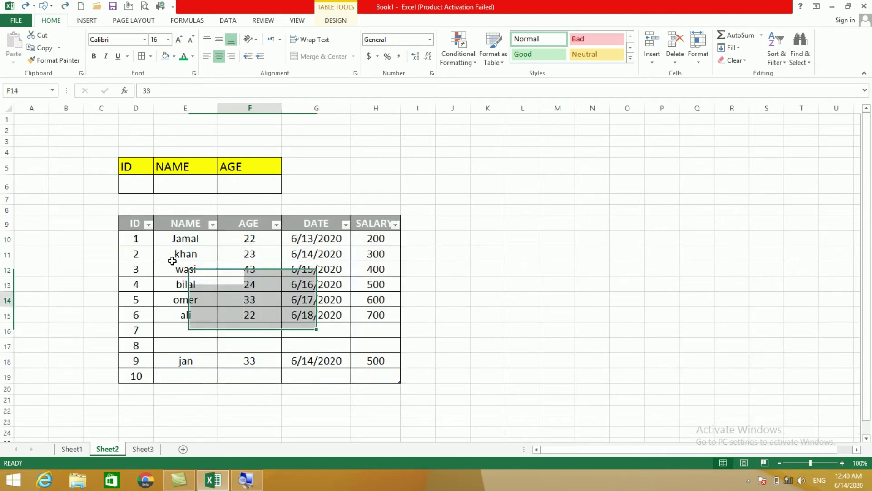
Step: Remove the filter arrows from the header row D9:H9
{"action": "left_click", "coordinate": [134, 225]}
{"action": "left_click_drag", "start_coordinate": [285, 231], "coordinate": [395, 226]}
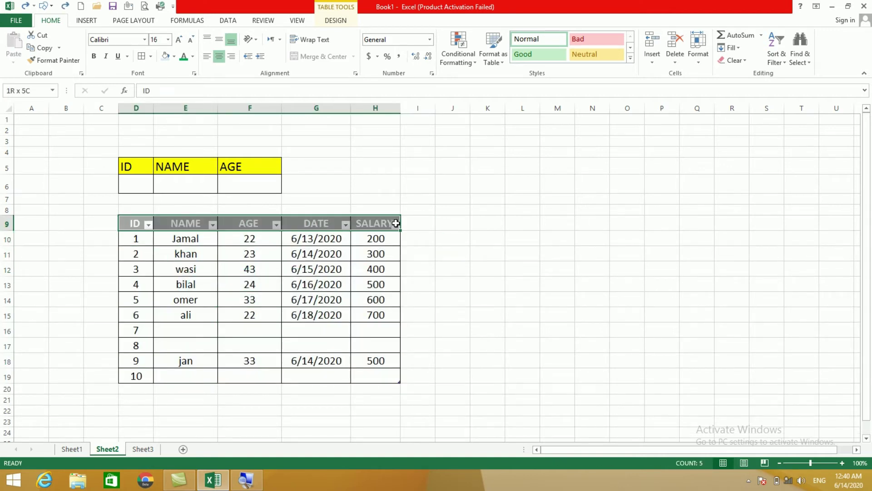
{"action": "key", "text": "ctrl+z"}
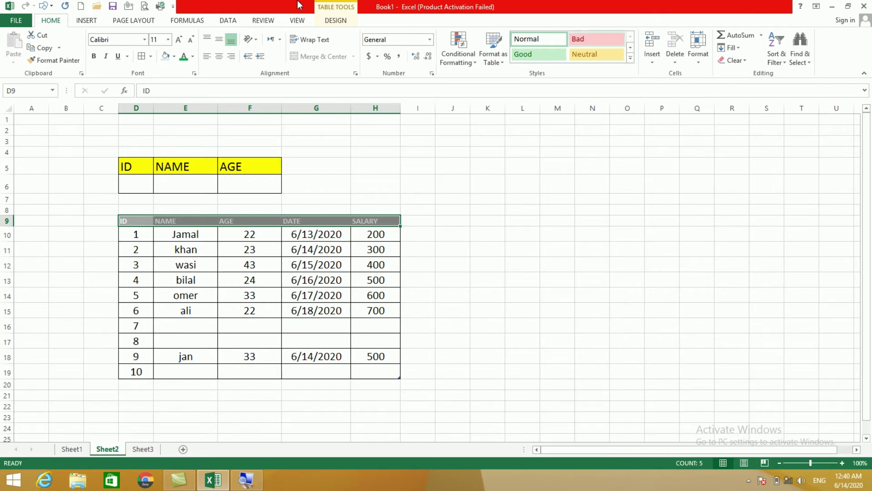
{"action": "left_click", "coordinate": [422, 295]}
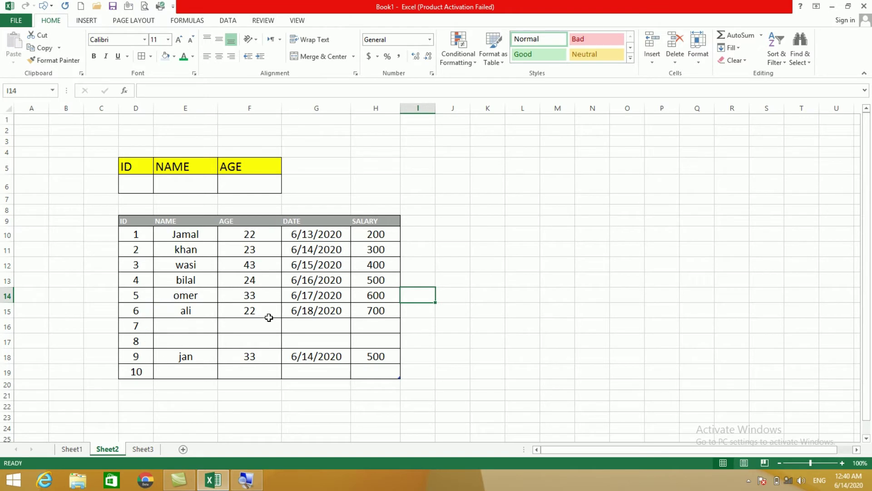
Step: Increase the header row's font size to 16
{"action": "left_click_drag", "start_coordinate": [269, 315], "coordinate": [268, 326]}
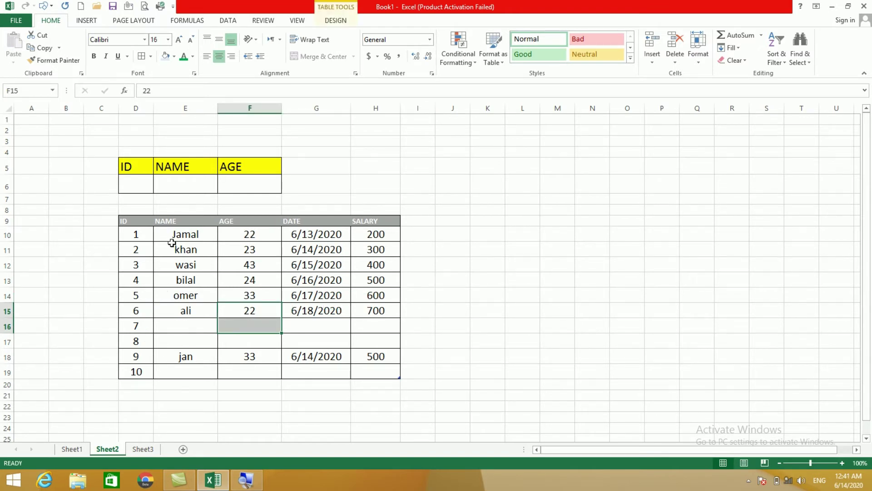
{"action": "left_click", "coordinate": [149, 223]}
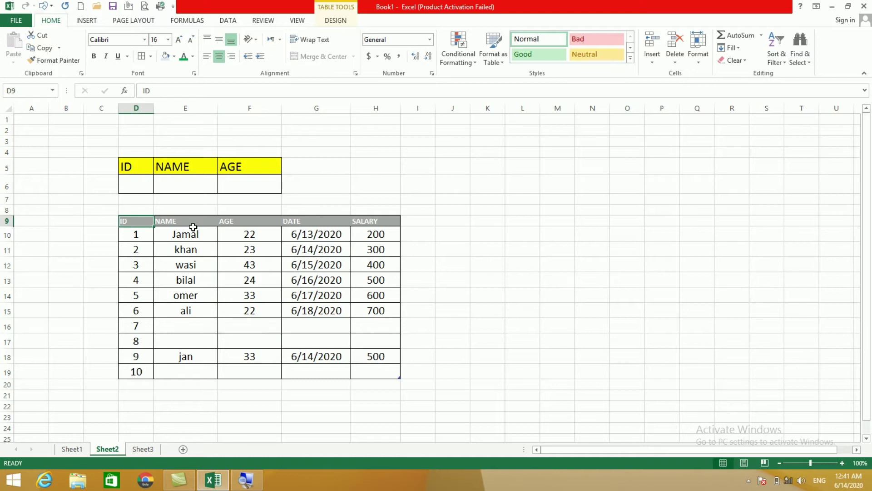
{"action": "left_click_drag", "start_coordinate": [193, 227], "coordinate": [370, 221]}
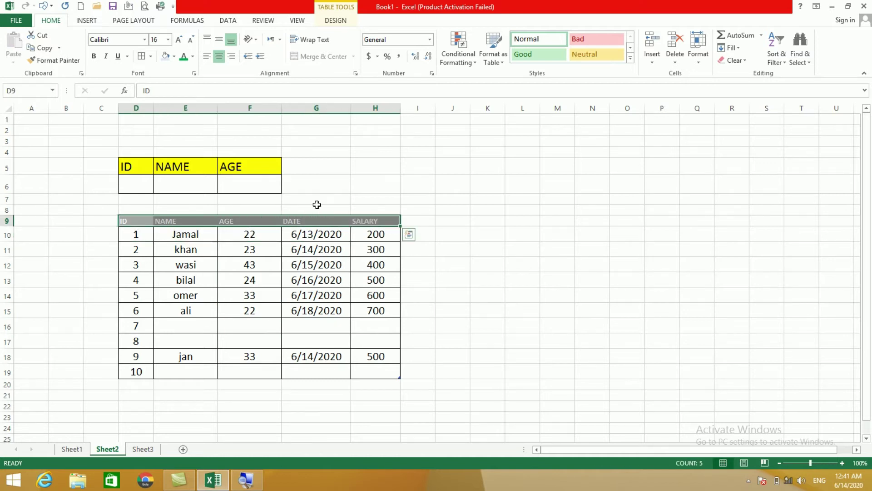
{"action": "left_click", "coordinate": [261, 338]}
{"action": "left_click_drag", "start_coordinate": [133, 223], "coordinate": [375, 221]}
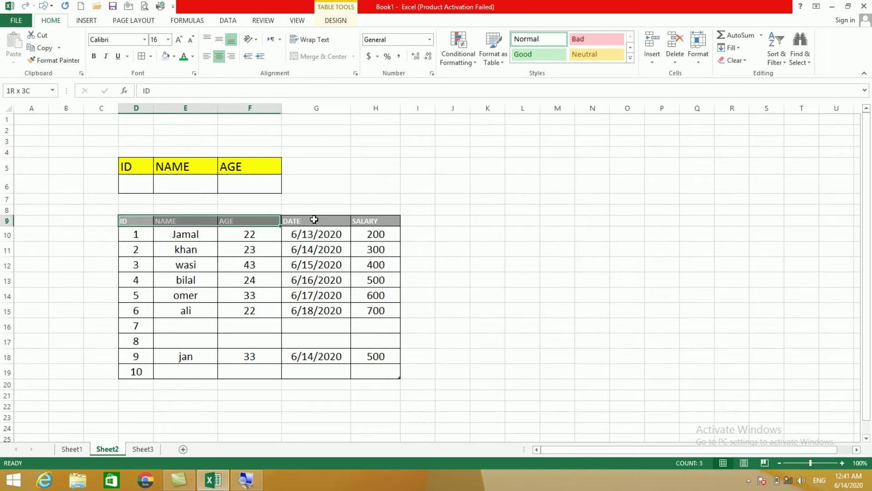
{"action": "left_click", "coordinate": [180, 40]}
{"action": "left_click", "coordinate": [180, 40]}
{"action": "left_click", "coordinate": [180, 40]}
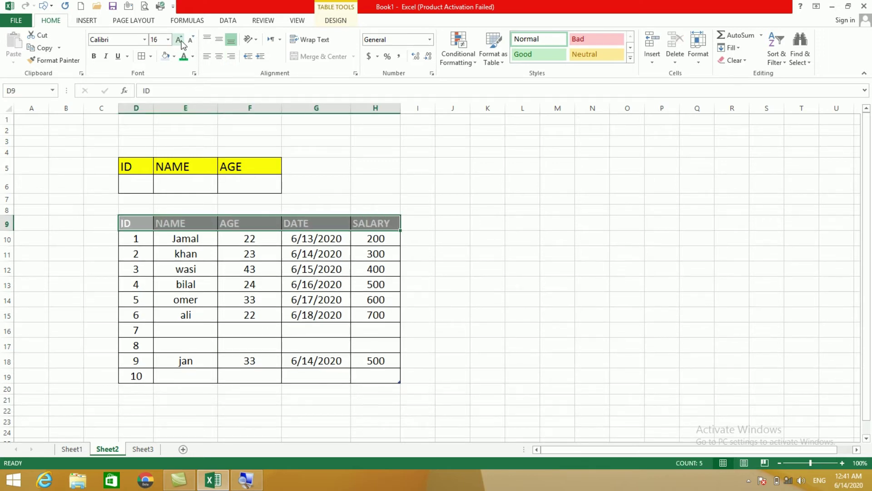
{"action": "left_click", "coordinate": [586, 253]}
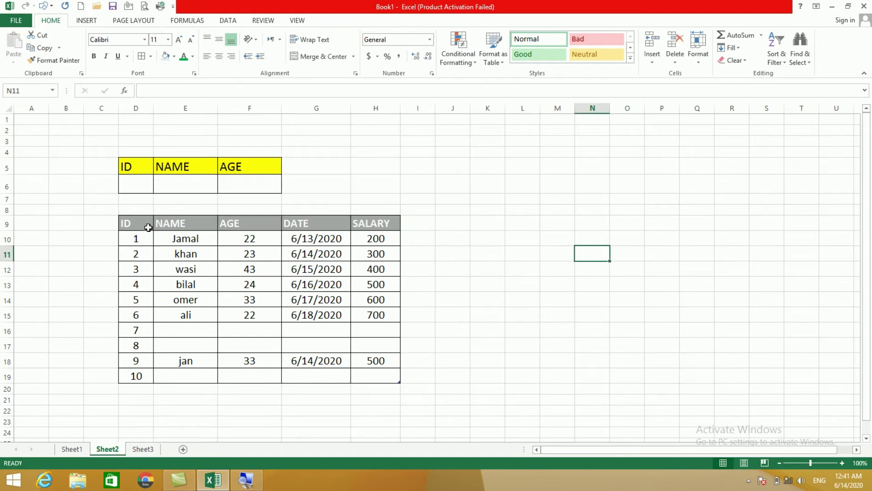
Step: Select the ID input cell D6 and display the Data tab's tools
{"action": "left_click", "coordinate": [137, 187]}
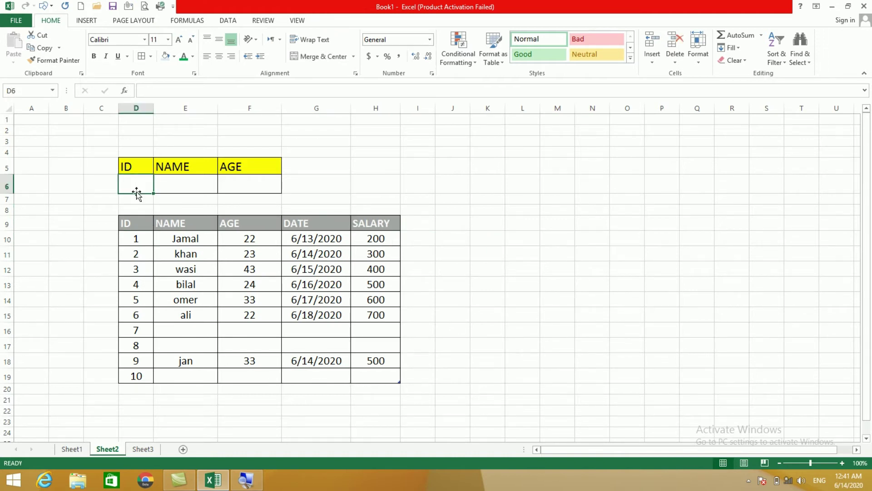
{"action": "left_click_drag", "start_coordinate": [143, 239], "coordinate": [134, 373]}
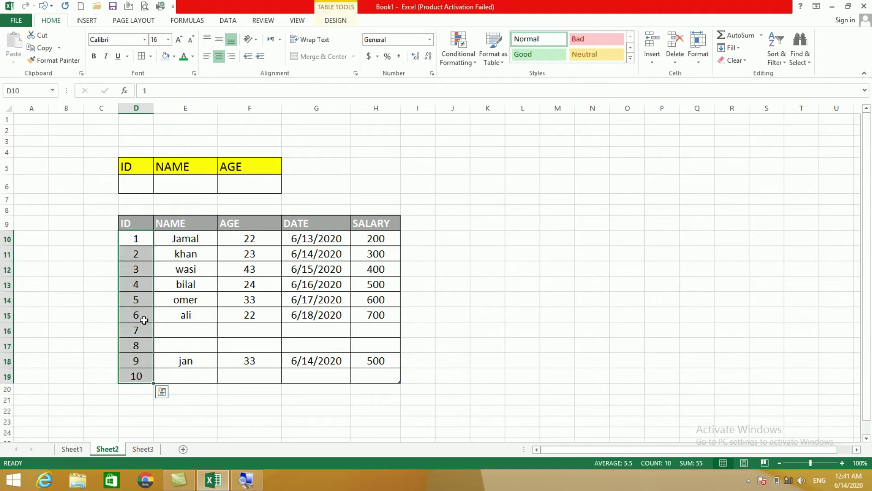
{"action": "left_click", "coordinate": [142, 186]}
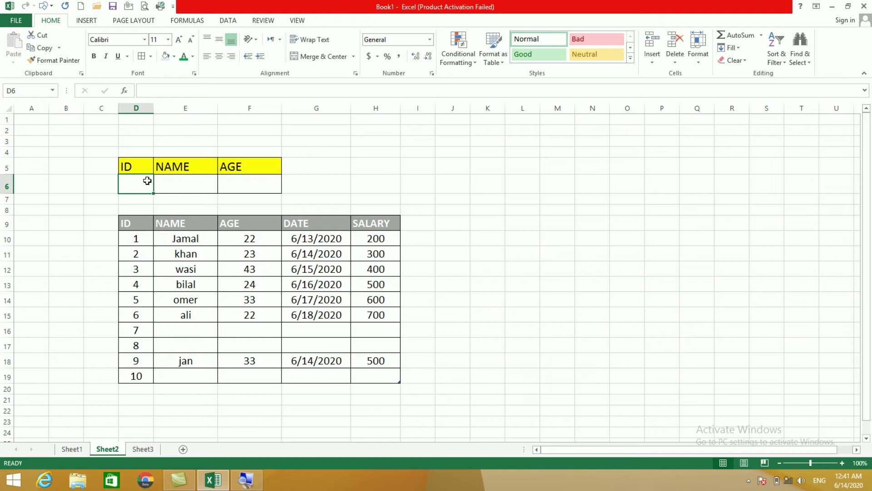
{"action": "left_click", "coordinate": [228, 20]}
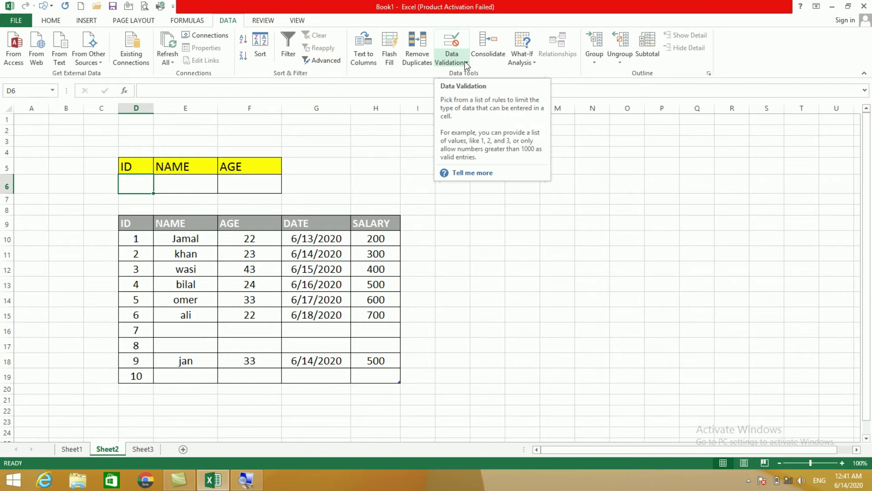
{"action": "left_click", "coordinate": [507, 237]}
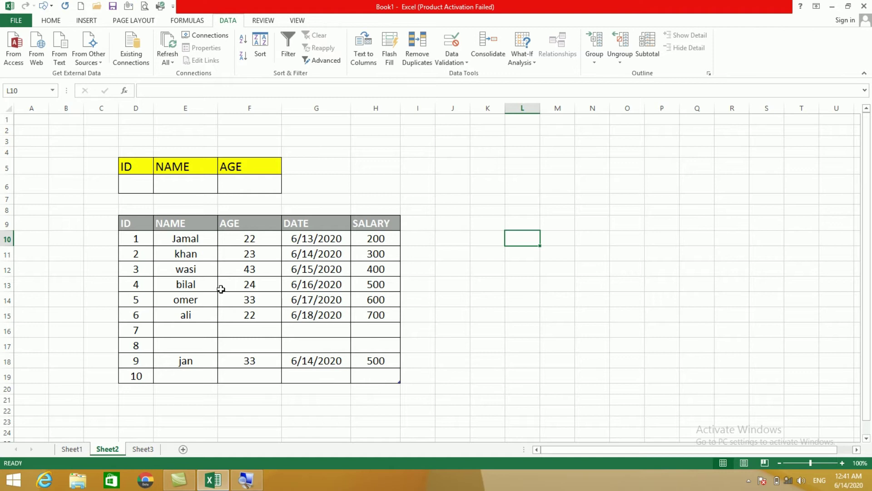
Step: Apply a medium grey banded table style to the ID 1–10 table
{"action": "left_click_drag", "start_coordinate": [130, 225], "coordinate": [365, 371]}
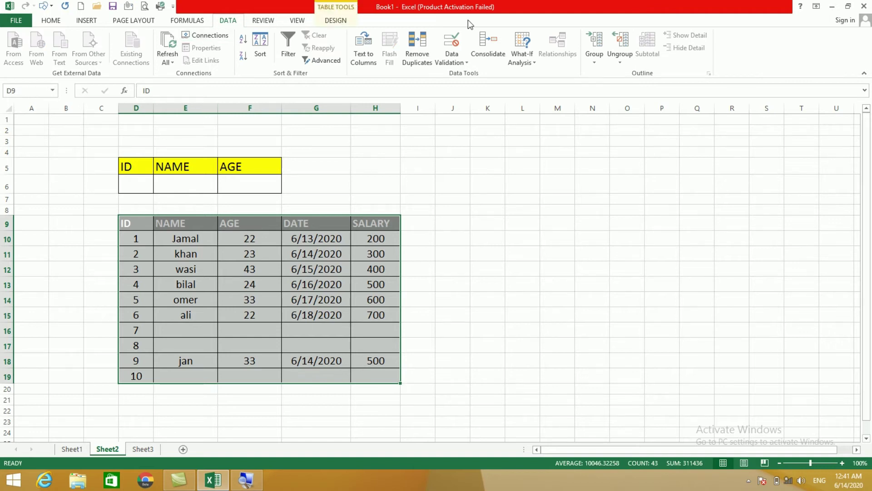
{"action": "left_click", "coordinate": [58, 24]}
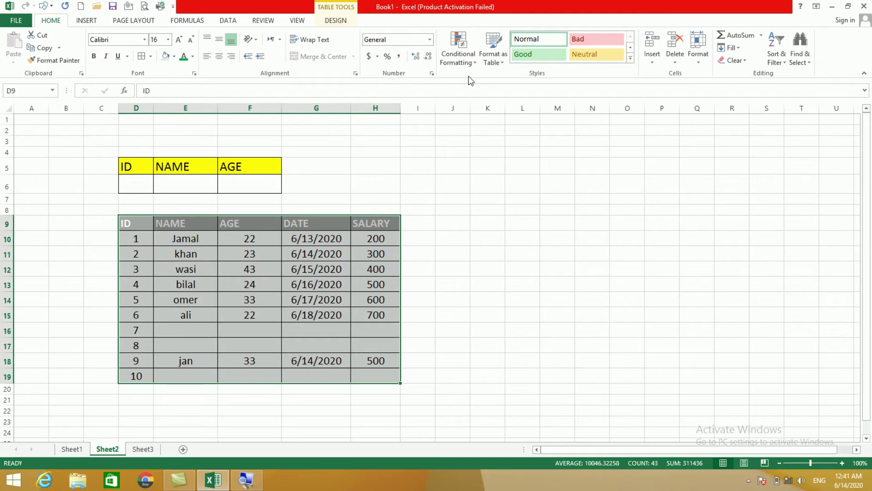
{"action": "left_click", "coordinate": [494, 57]}
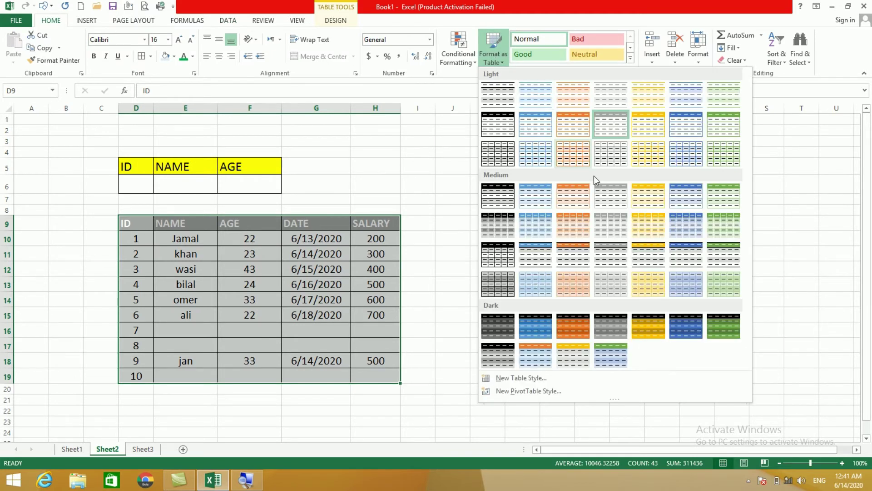
{"action": "left_click", "coordinate": [613, 197]}
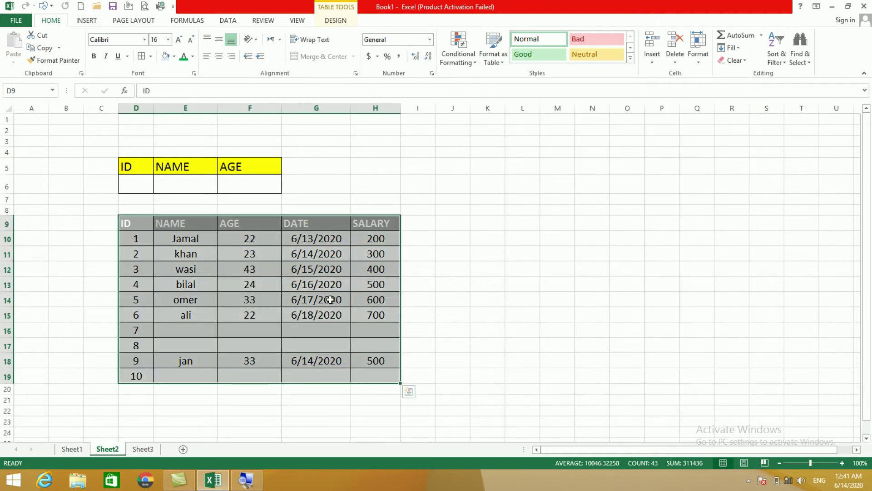
{"action": "left_click", "coordinate": [511, 270]}
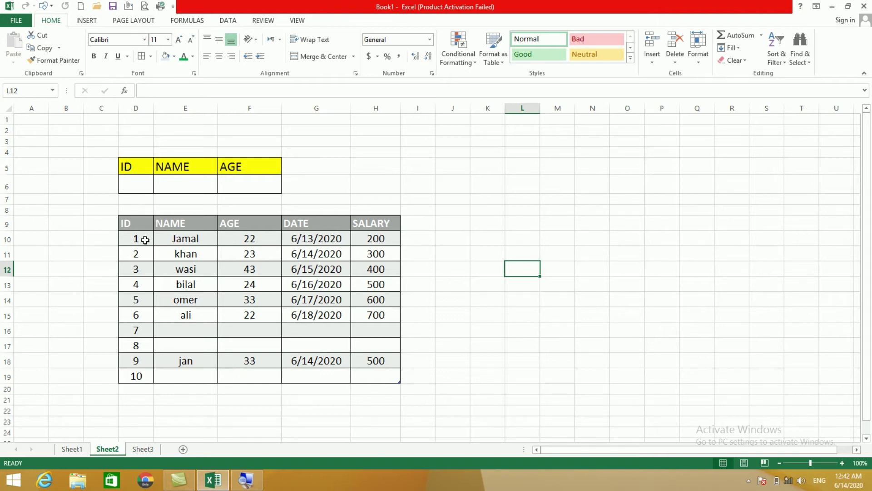
{"action": "left_click", "coordinate": [138, 390]}
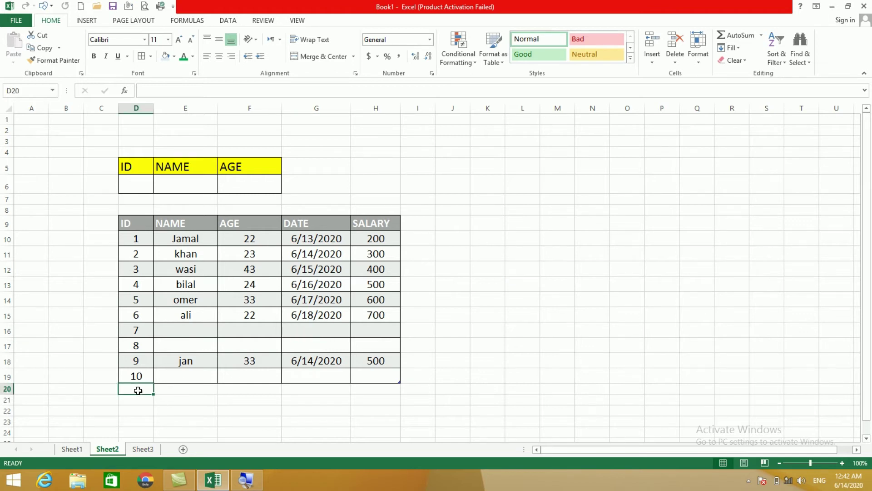
{"action": "type", "text": "11"}
{"action": "left_click", "coordinate": [141, 426]}
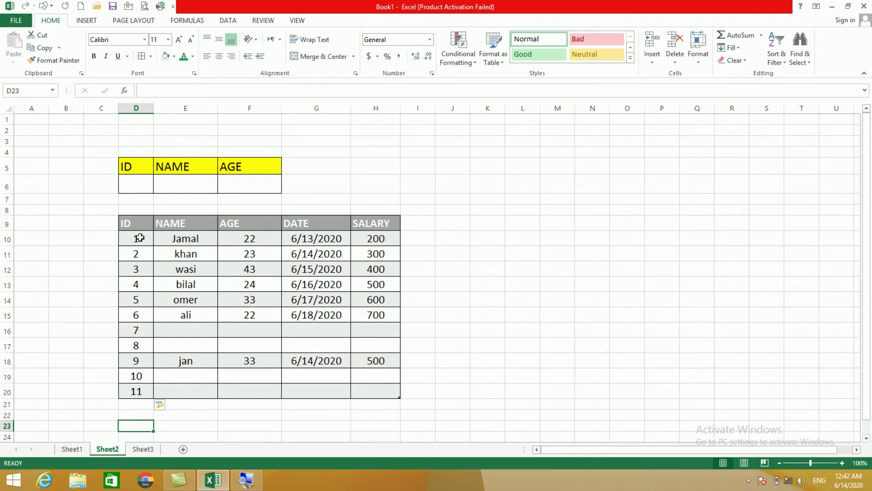
{"action": "left_click_drag", "start_coordinate": [140, 238], "coordinate": [142, 390]}
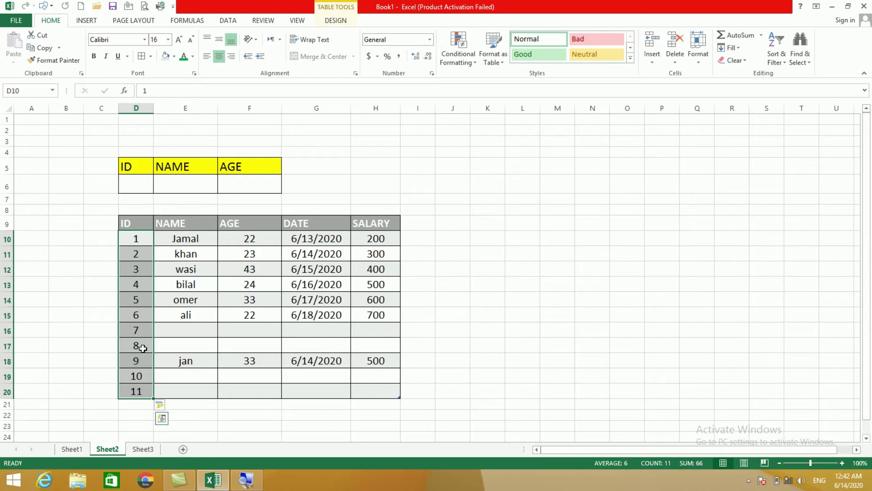
{"action": "left_click", "coordinate": [141, 190]}
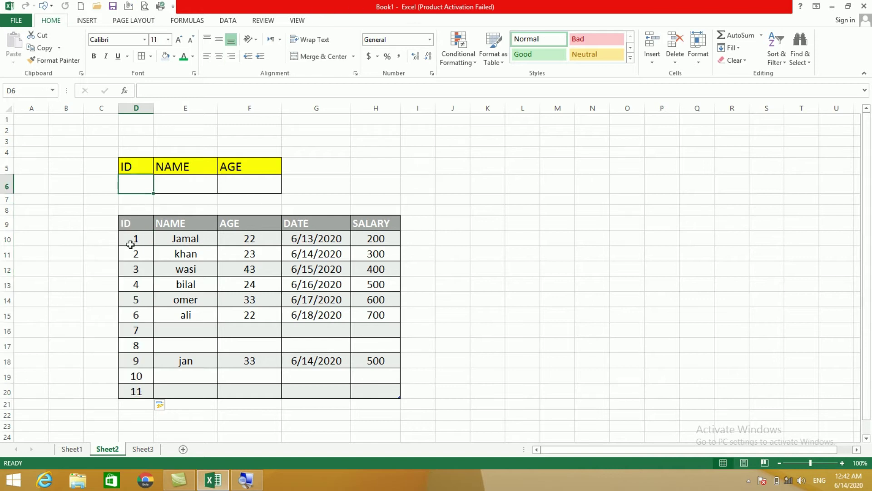
{"action": "left_click", "coordinate": [134, 260]}
{"action": "left_click", "coordinate": [137, 188]}
Step: Set D6's data validation to a List with source =$D$10:$D$20
{"action": "left_click", "coordinate": [228, 21]}
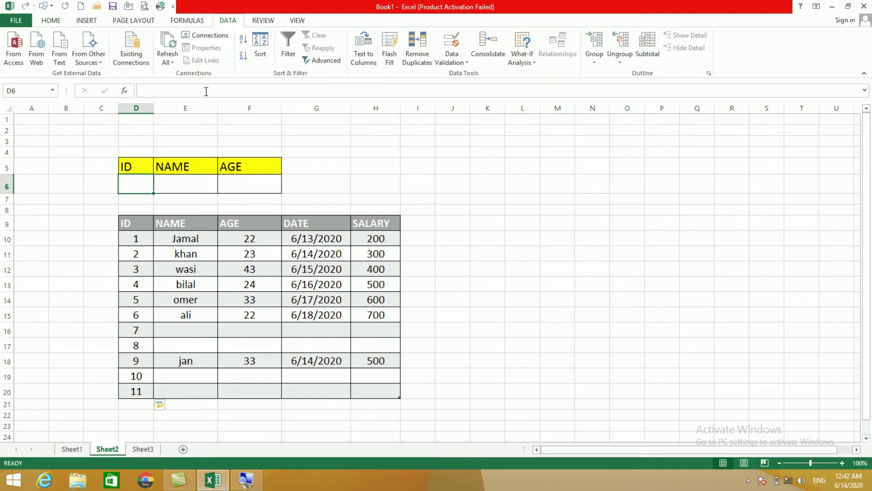
{"action": "left_click", "coordinate": [457, 58]}
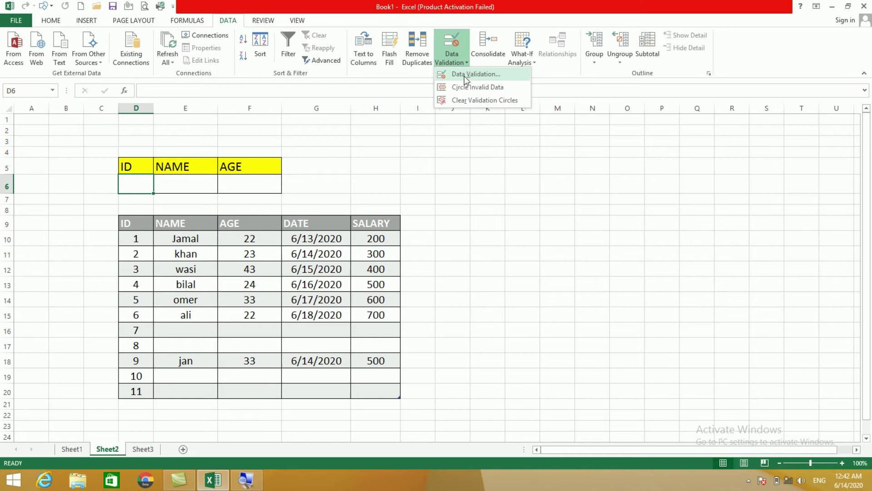
{"action": "left_click", "coordinate": [465, 75]}
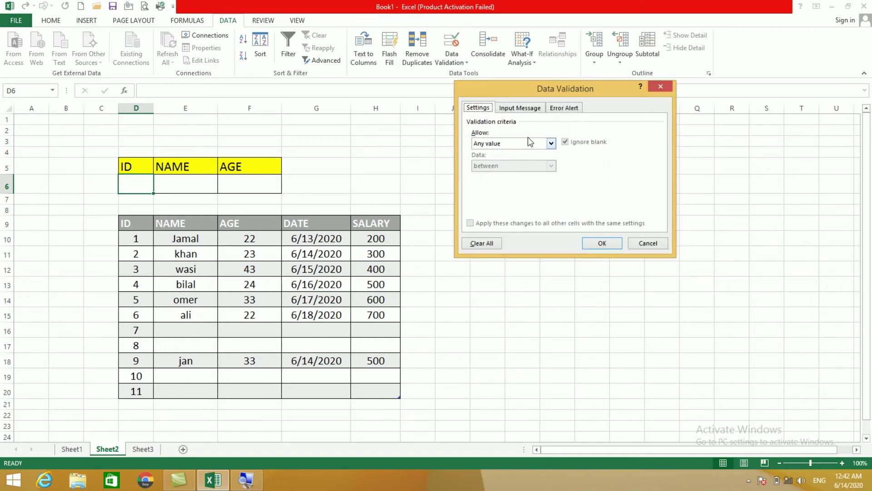
{"action": "left_click", "coordinate": [552, 143]}
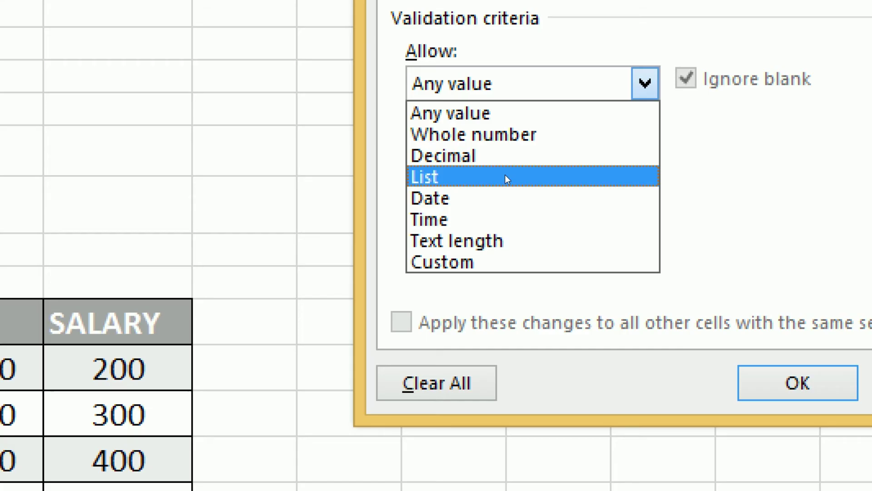
{"action": "left_click", "coordinate": [484, 177]}
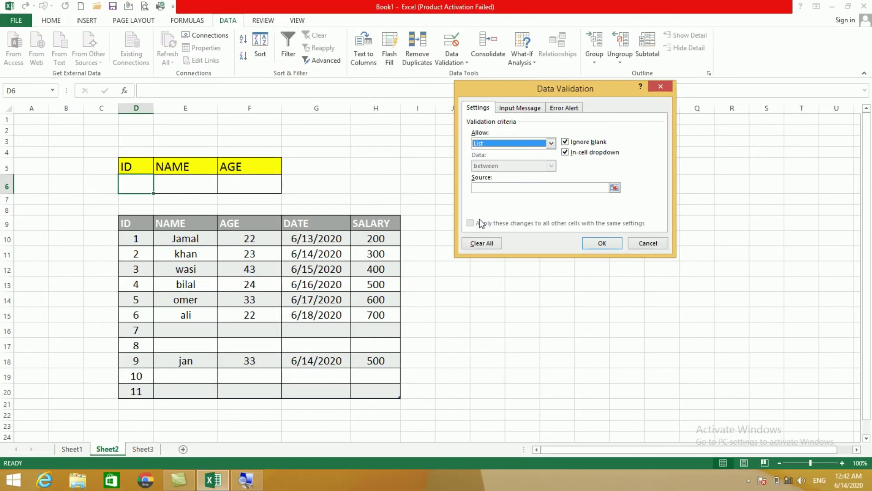
{"action": "left_click", "coordinate": [510, 188]}
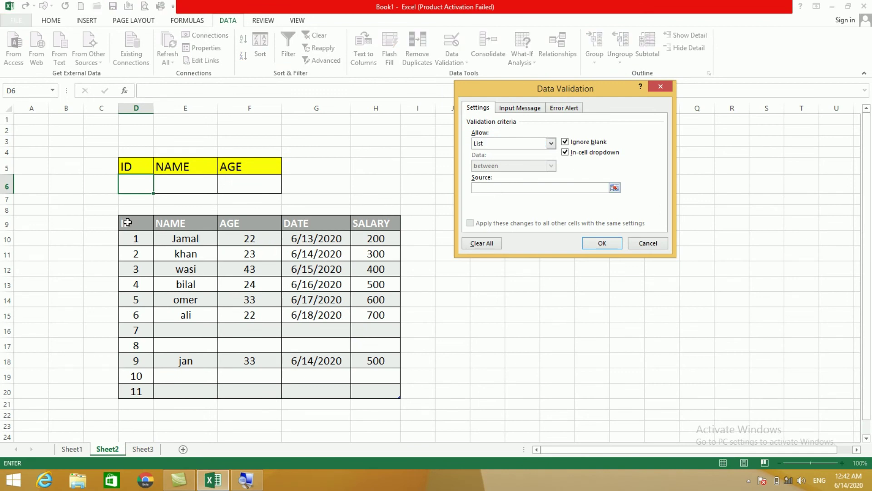
{"action": "mouse_move", "coordinate": [135, 239]}
{"action": "left_mouse_down"}
{"action": "mouse_move", "coordinate": [142, 286]}
{"action": "mouse_move", "coordinate": [132, 387]}
{"action": "left_mouse_up"}
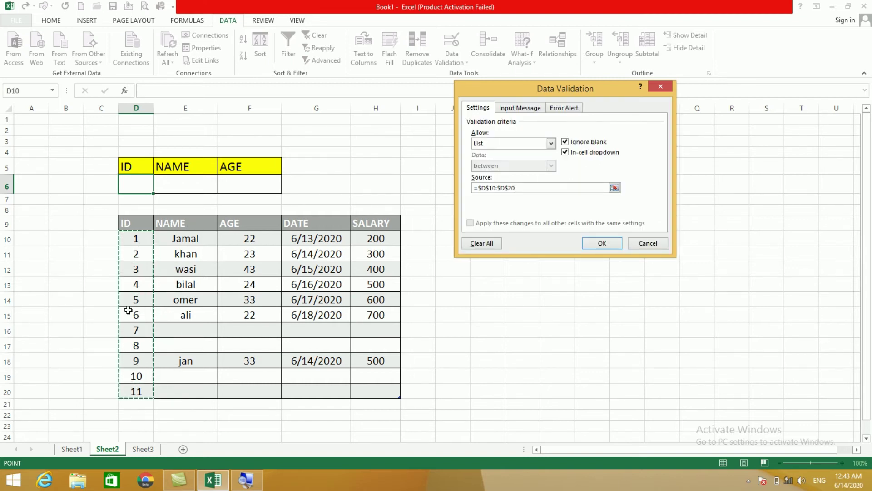
Step: Confirm the validation rule and choose ID 8 from D6's dropdown
{"action": "left_click", "coordinate": [602, 244]}
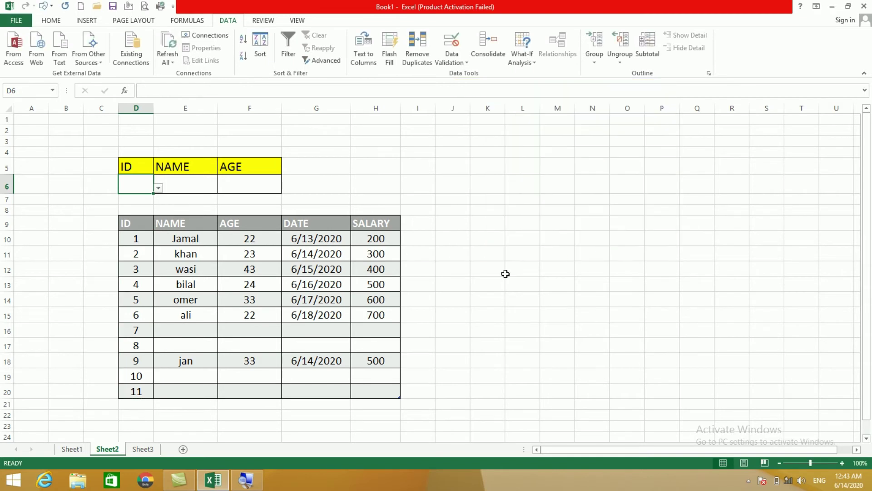
{"action": "left_click", "coordinate": [228, 296]}
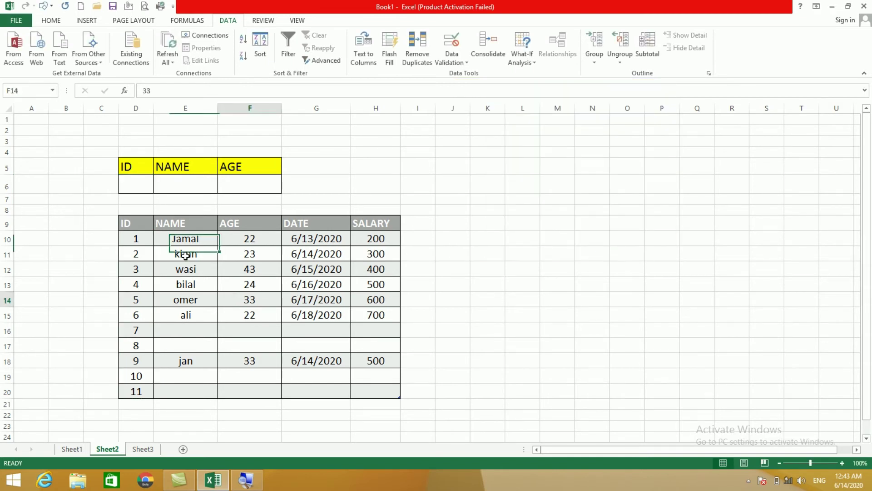
{"action": "left_click", "coordinate": [146, 189]}
{"action": "left_click", "coordinate": [158, 187]}
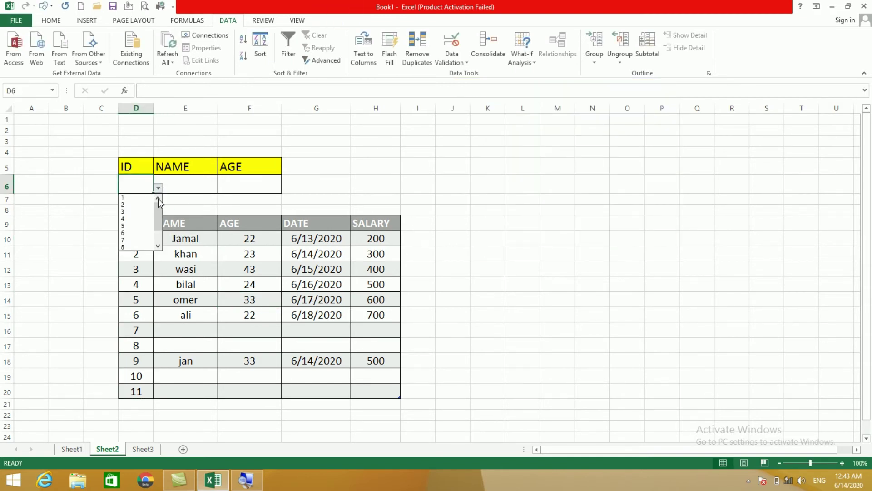
{"action": "left_click", "coordinate": [159, 232]}
{"action": "left_click", "coordinate": [128, 225]}
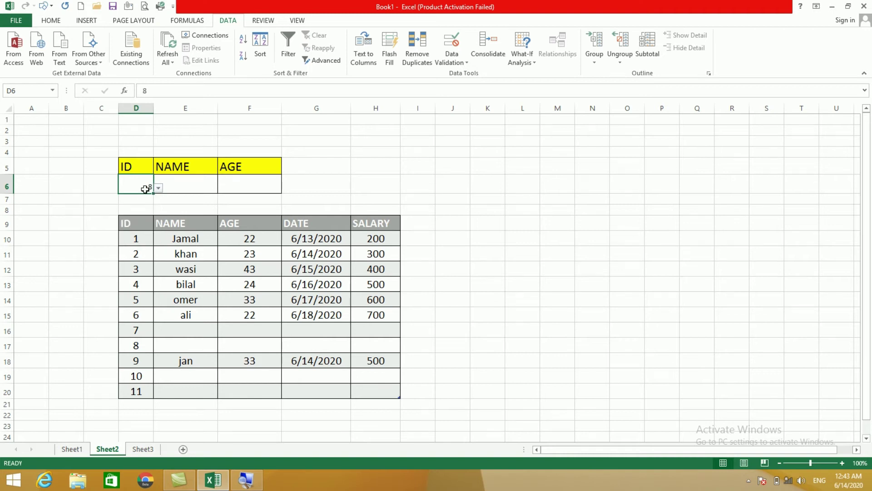
Step: Select cell E6 to prepare the name lookup for ID 8
{"action": "left_click", "coordinate": [163, 252]}
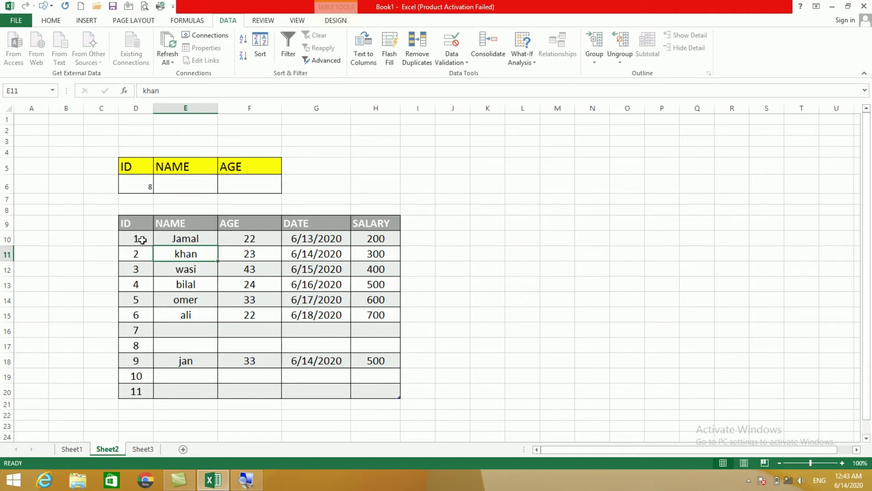
{"action": "left_click", "coordinate": [147, 187]}
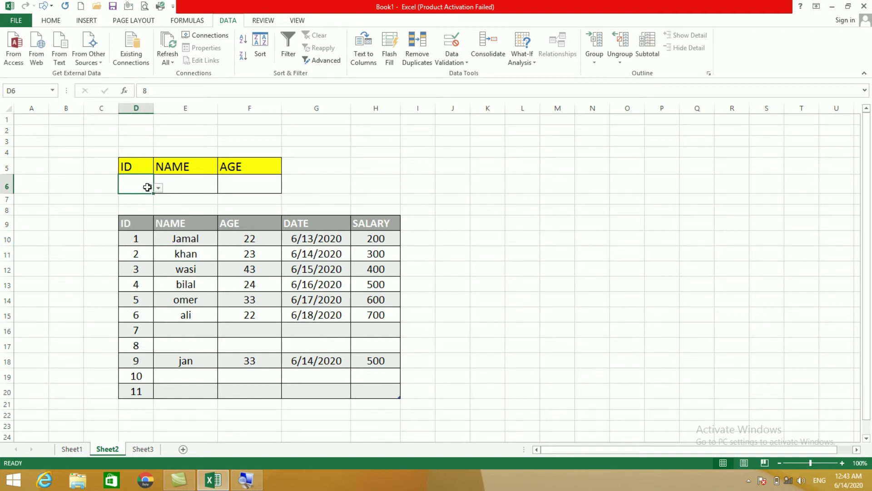
{"action": "left_click", "coordinate": [189, 186]}
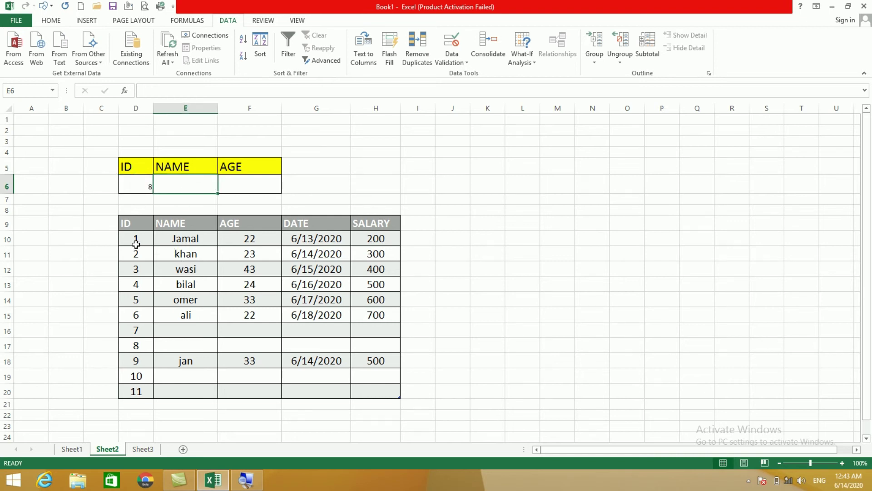
{"action": "left_click", "coordinate": [175, 199]}
{"action": "left_click", "coordinate": [179, 187]}
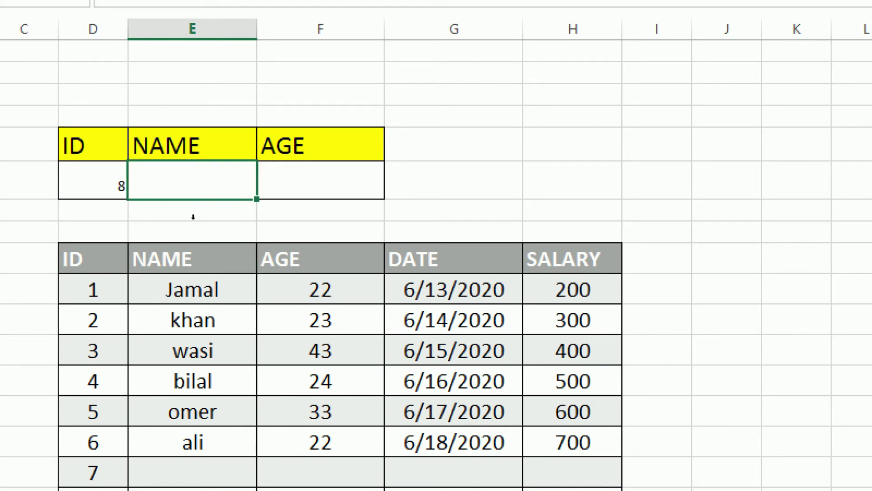
Step: Enter =VLOOKUP(D6,Table1[#All],2,TRUE) in E6 to return the NAME for the chosen ID
{"action": "type", "text": "=vlo"}
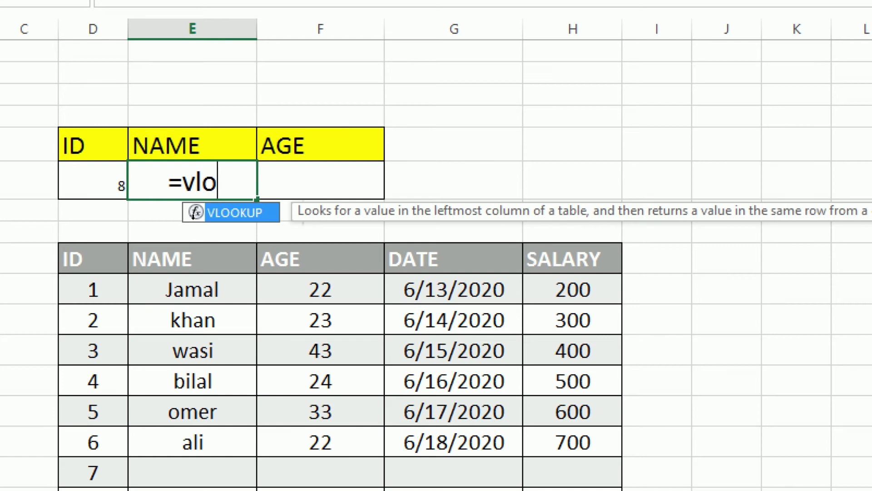
{"action": "double_click", "coordinate": [195, 212]}
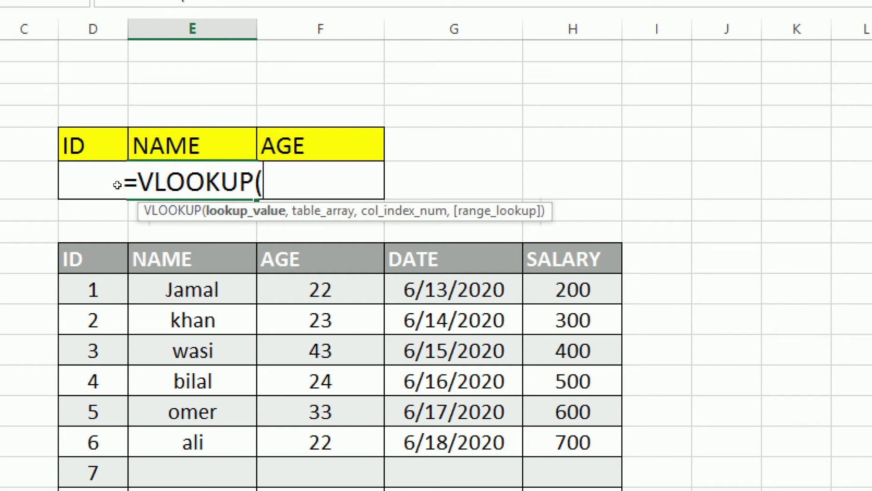
{"action": "key", "text": "Left"}
{"action": "key", "text": "Left"}
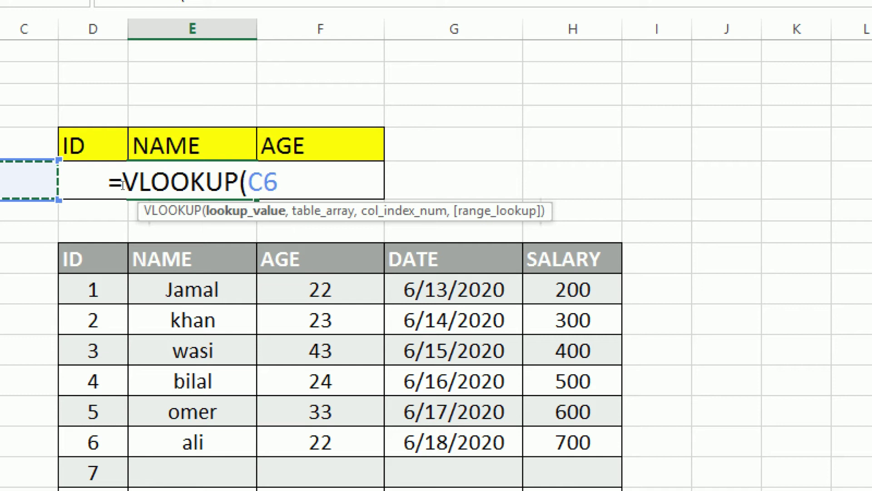
{"action": "key", "text": "Right"}
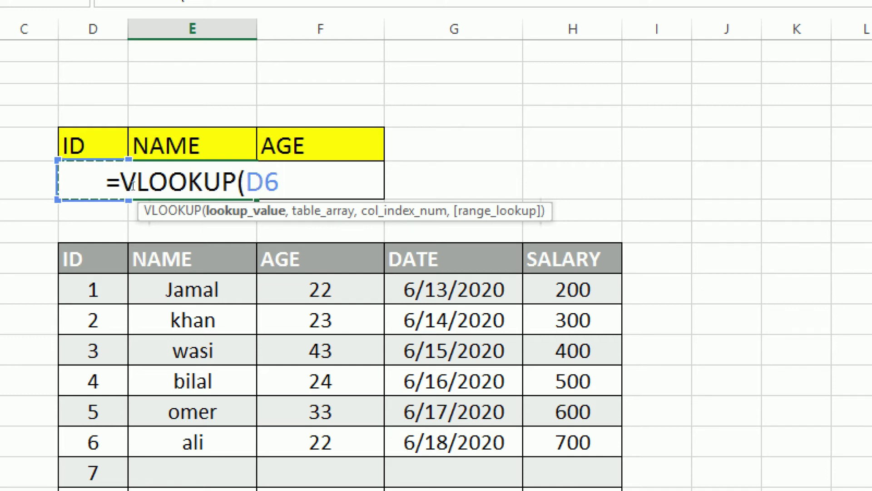
{"action": "type", "text": ",Tab"}
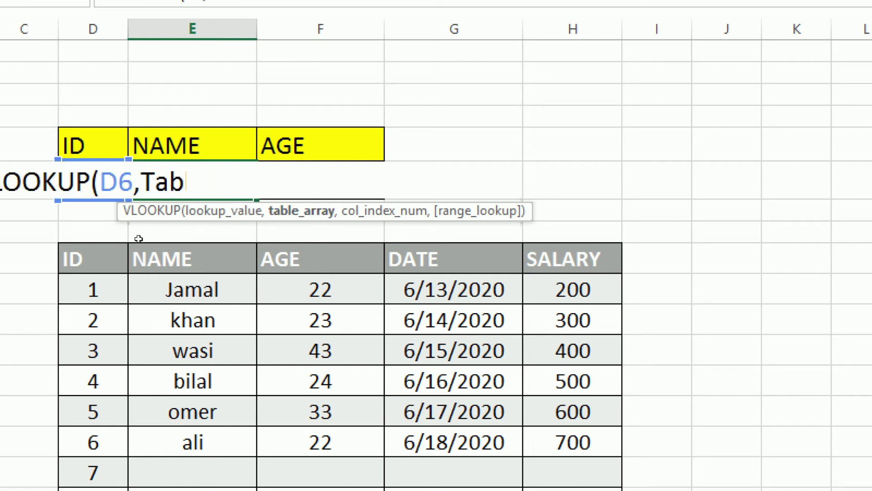
{"action": "left_click_drag", "start_coordinate": [94, 259], "coordinate": [461, 488]}
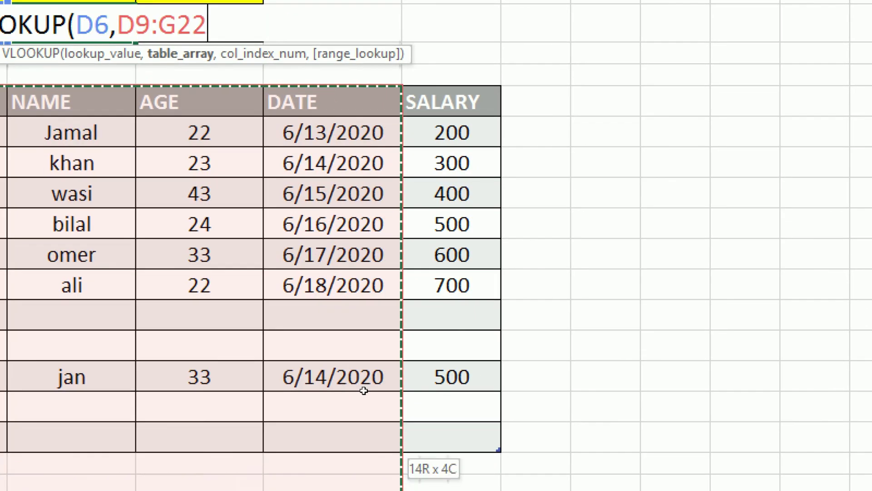
{"action": "left_click_drag", "start_coordinate": [325, 382], "coordinate": [295, 364]}
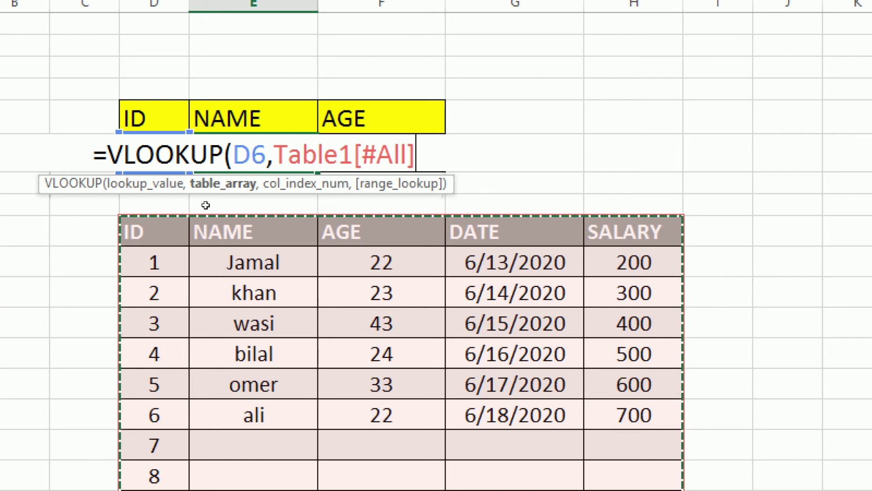
{"action": "type", "text": ","}
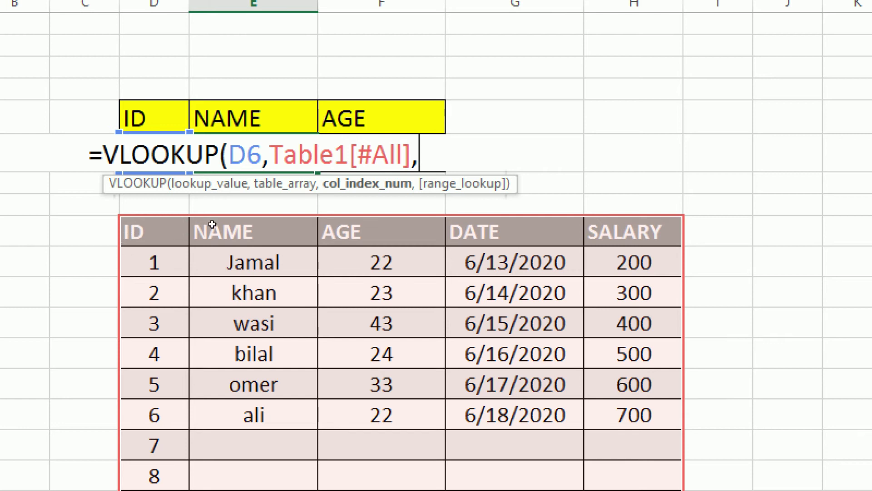
{"action": "type", "text": "2"}
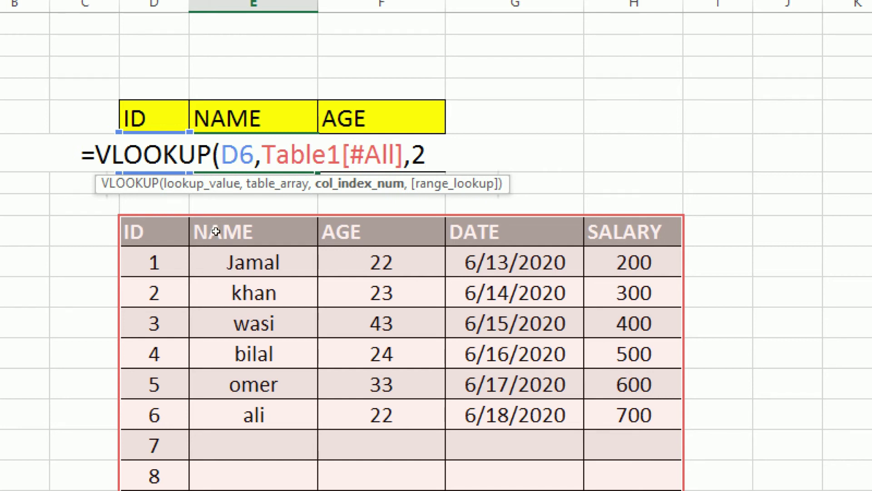
{"action": "type", "text": ","}
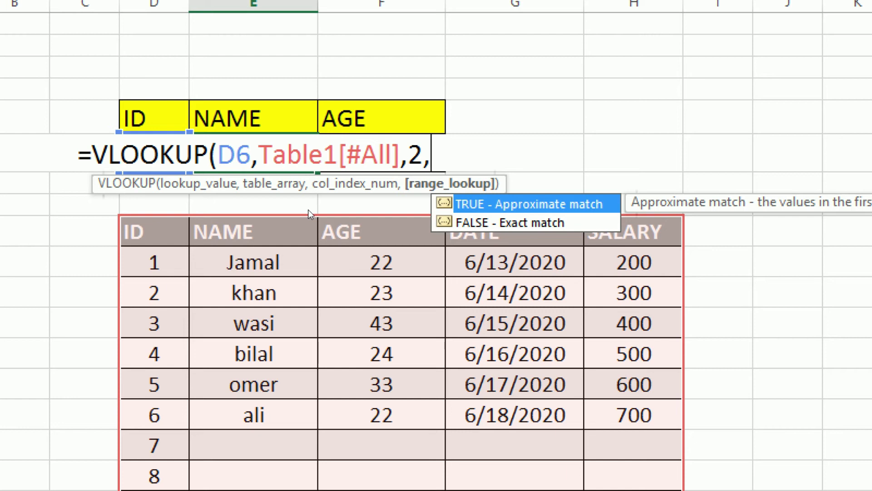
{"action": "key", "text": "Tab"}
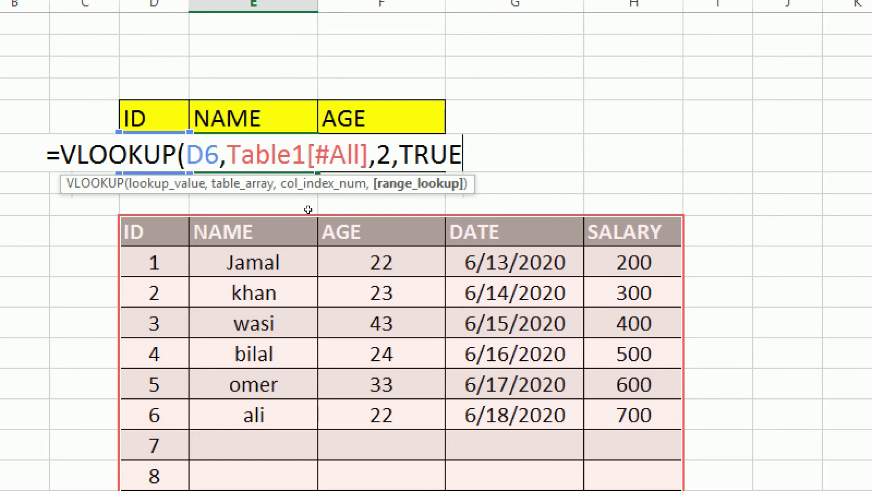
{"action": "key", "text": "Return"}
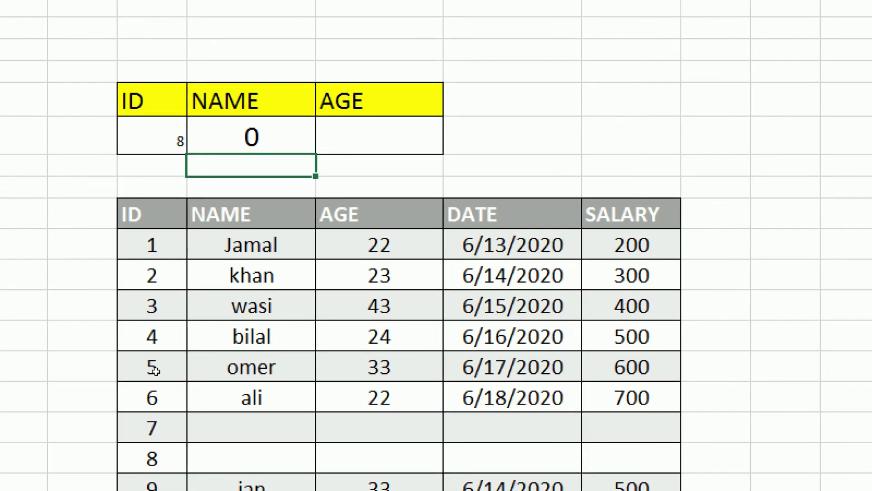
Step: Pick ID 5 from D6's validation dropdown so the NAME cell shows omer
{"action": "scroll", "coordinate": [205, 362], "scroll_direction": "down", "scroll_amount": 3}
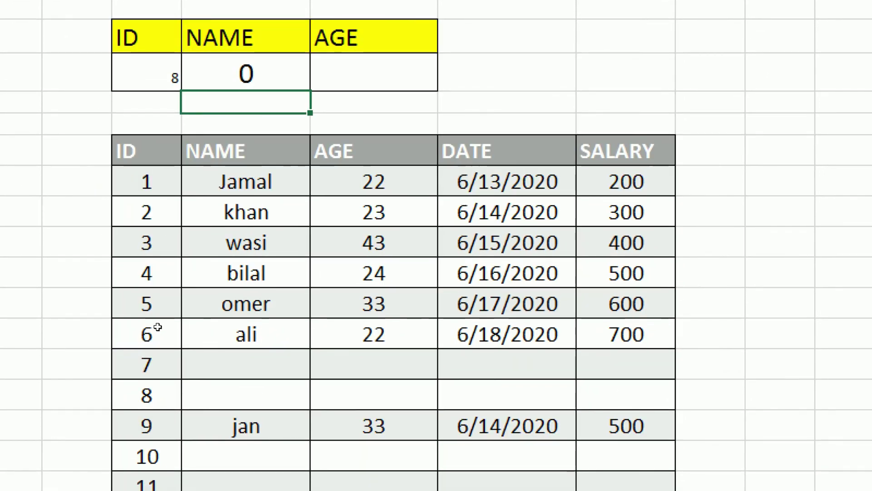
{"action": "key", "text": "Up"}
{"action": "key", "text": "Left"}
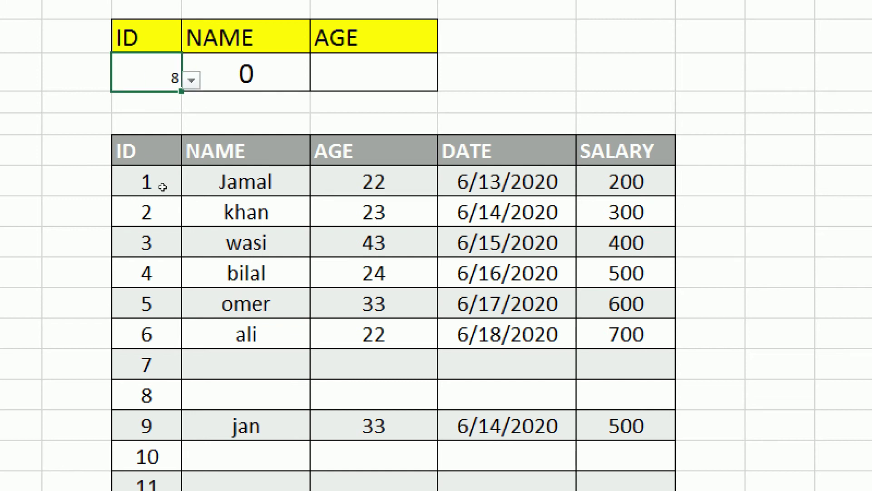
{"action": "key", "text": "alt+Down"}
{"action": "key", "text": "Up"}
{"action": "key", "text": "Up"}
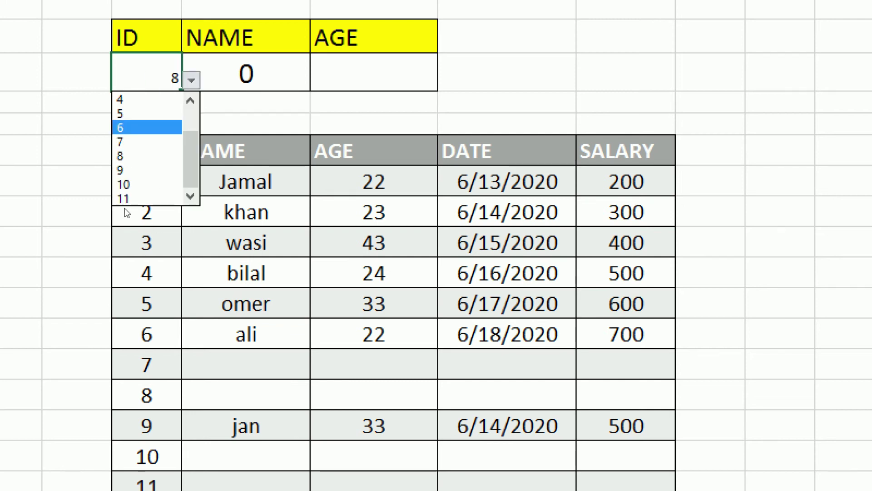
{"action": "key", "text": "Up"}
{"action": "key", "text": "Escape"}
{"action": "key", "text": "Return"}
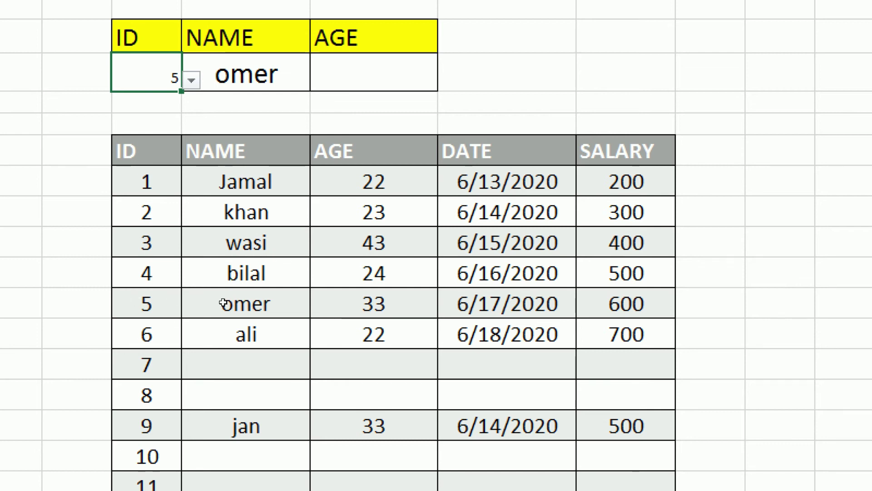
{"action": "key", "text": "Right"}
{"action": "key", "text": "Right"}
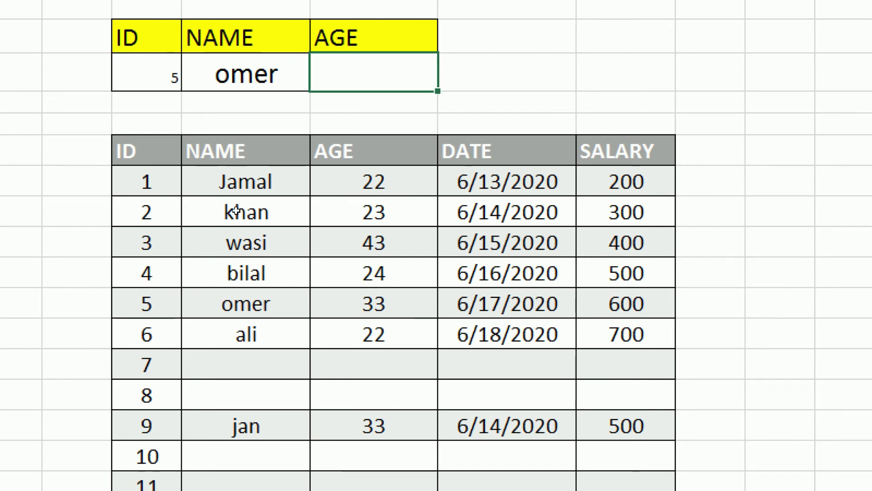
Step: Enter =VLOOKUP(D6,Table1[#All],3,TRUE) in F6 so the AGE cell shows 33
{"action": "type", "text": "="}
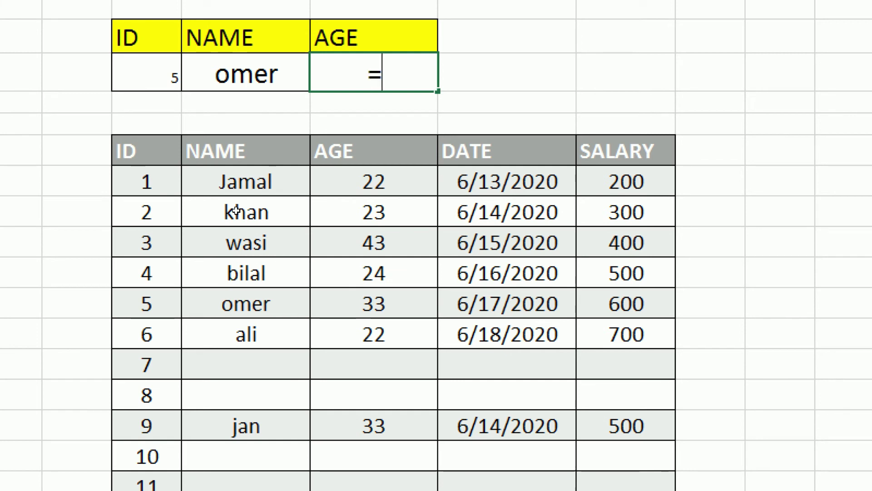
{"action": "type", "text": "vlo"}
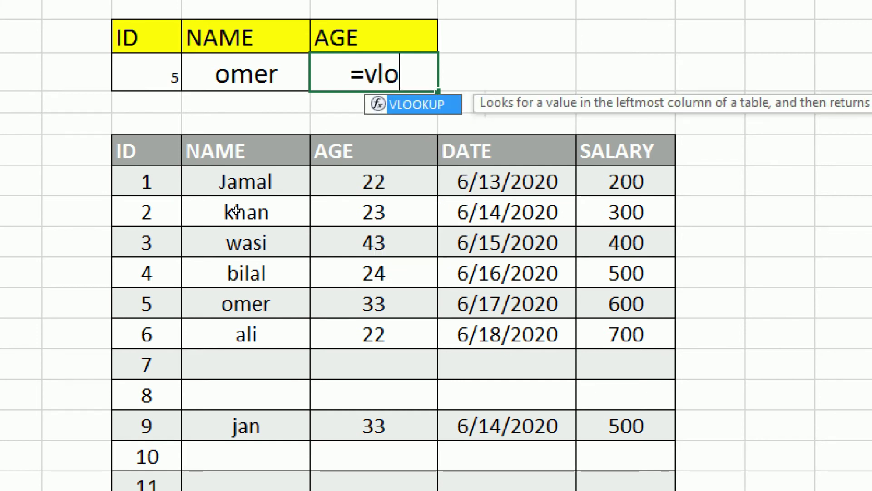
{"action": "key", "text": "Tab"}
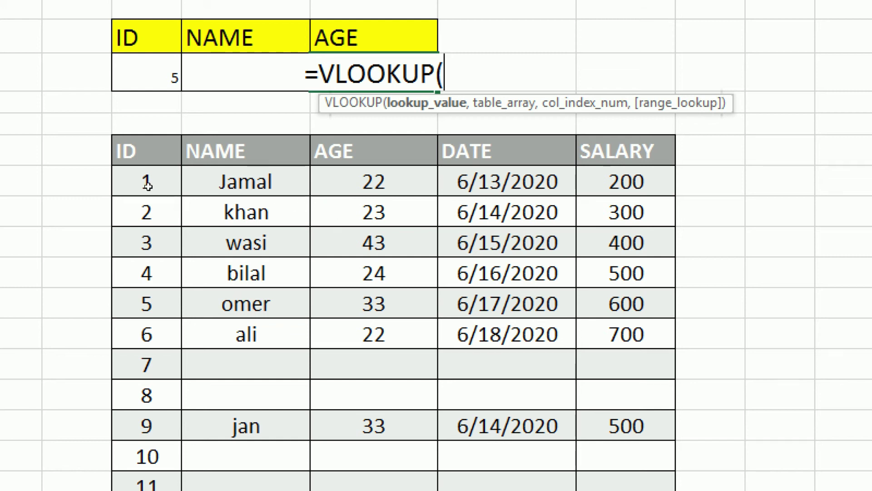
{"action": "key", "text": "Left"}
{"action": "key", "text": "Left"}
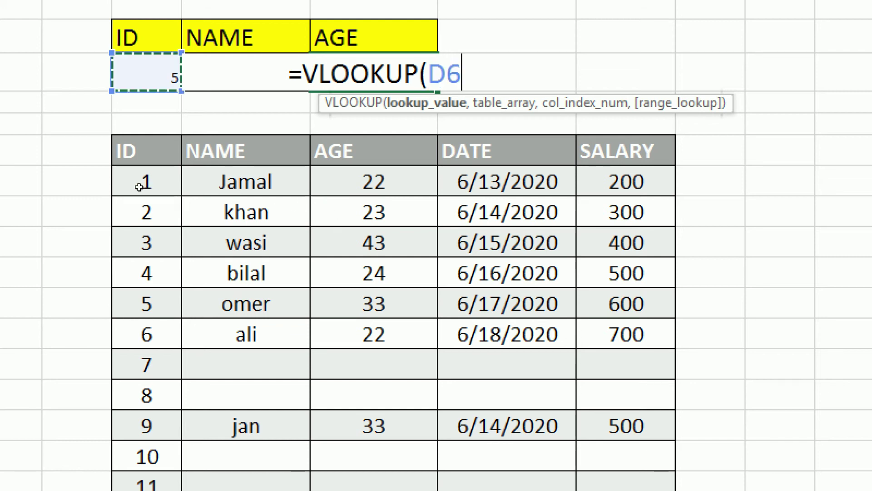
{"action": "type", "text": ","}
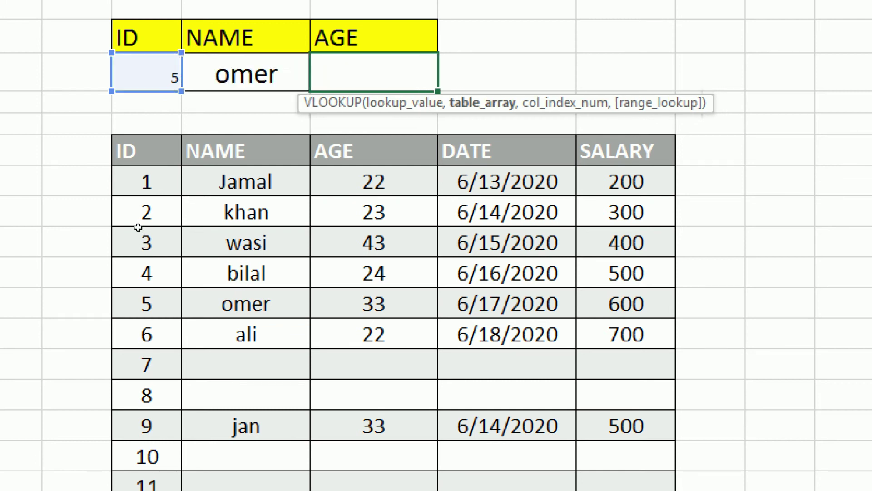
{"action": "left_click_drag", "start_coordinate": [137, 150], "coordinate": [380, 392]}
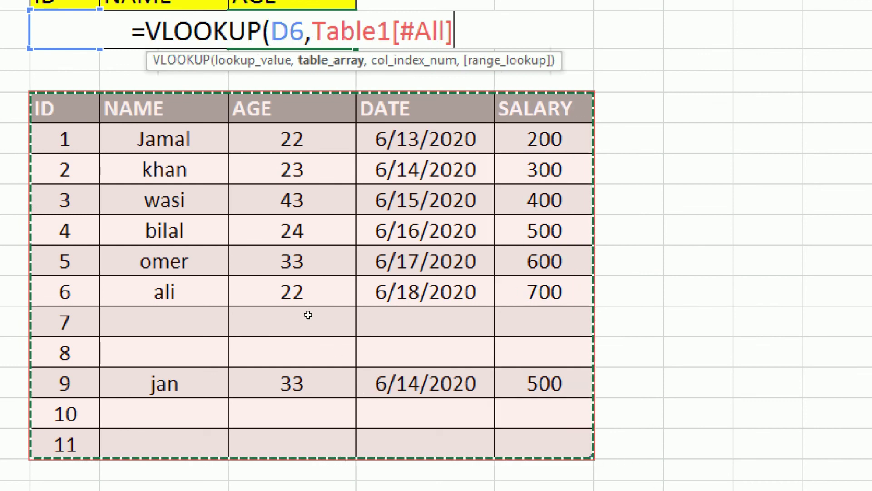
{"action": "type", "text": ","}
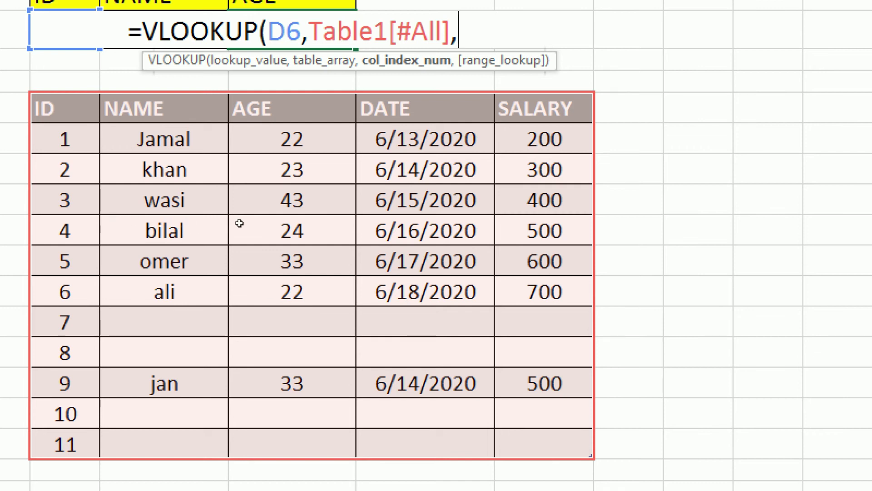
{"action": "type", "text": "3"}
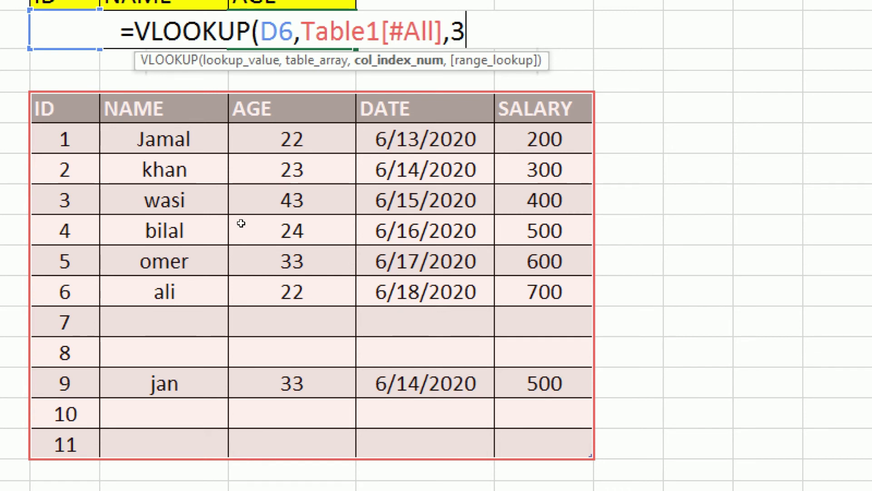
{"action": "type", "text": ","}
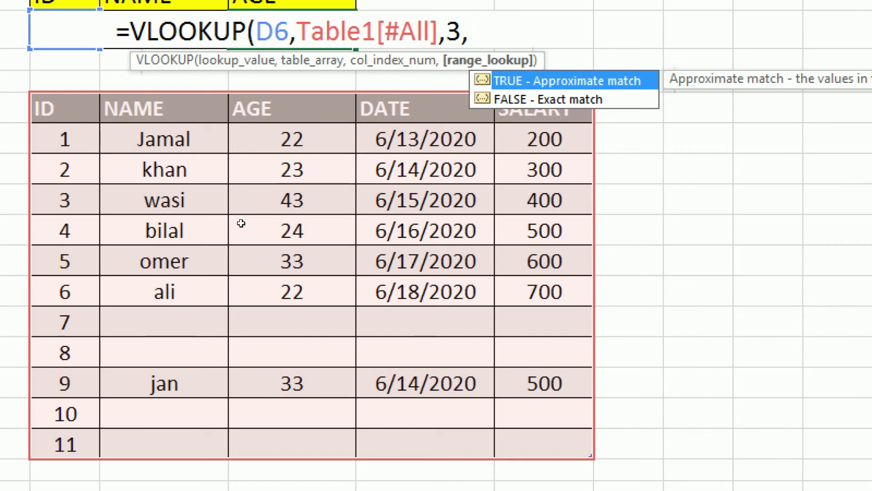
{"action": "key", "text": "Tab"}
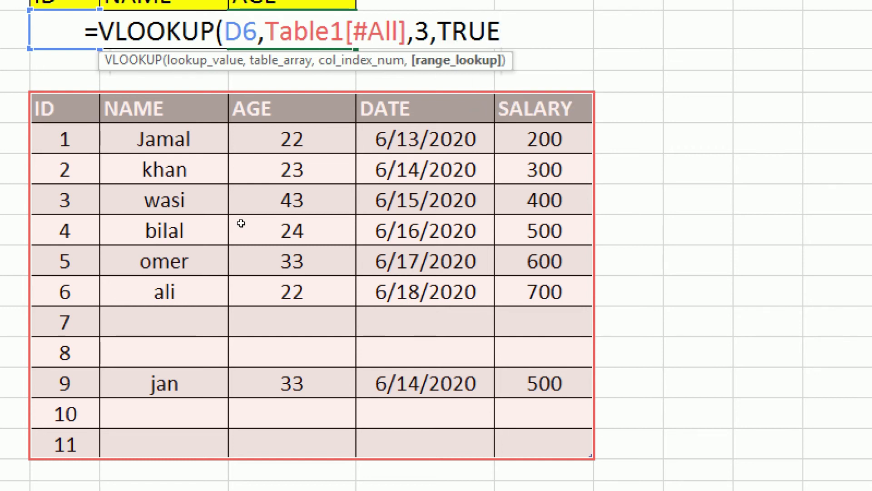
{"action": "key", "text": "Return"}
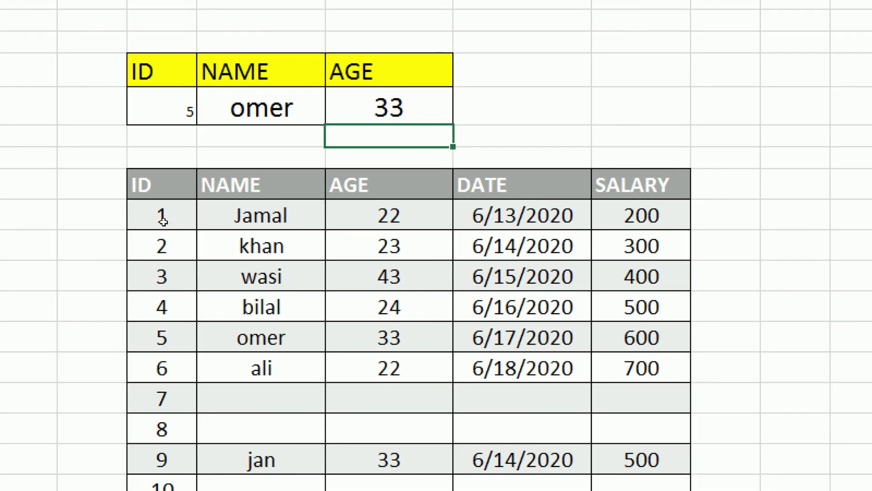
Step: Choose ID 4 from D6's dropdown so the lookups return bilal and 24
{"action": "key", "text": "Up"}
{"action": "key", "text": "Left"}
{"action": "key", "text": "Left"}
{"action": "key", "text": "alt+Down"}
{"action": "key", "text": "Down"}
{"action": "key", "text": "Up"}
{"action": "key", "text": "Up"}
{"action": "key", "text": "Return"}
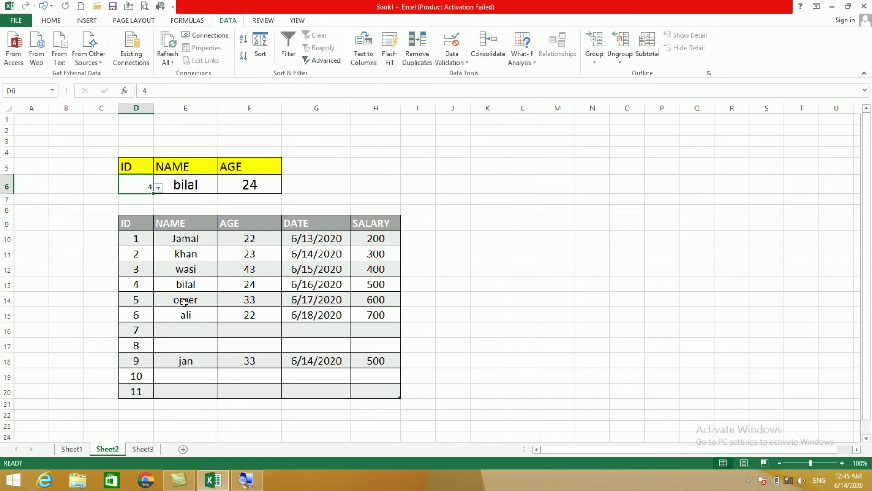
Step: Enter 12 in D21 to add a new ID row to the table
{"action": "left_click", "coordinate": [140, 402]}
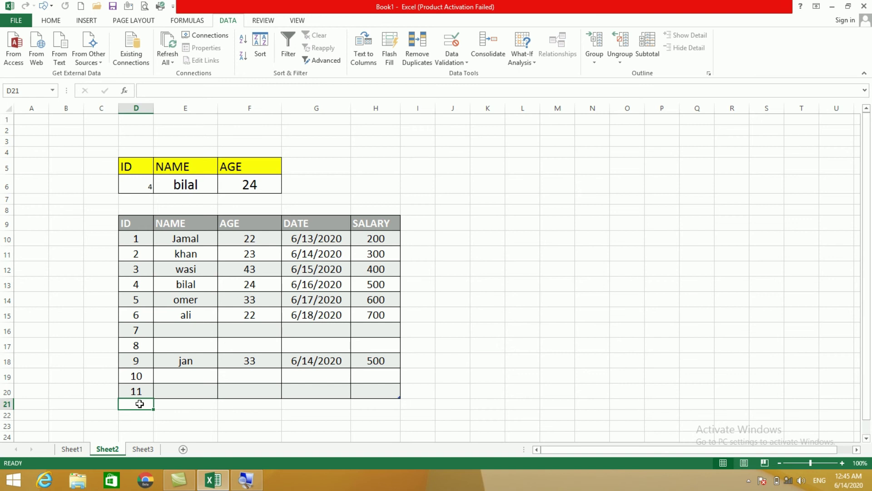
{"action": "type", "text": "12"}
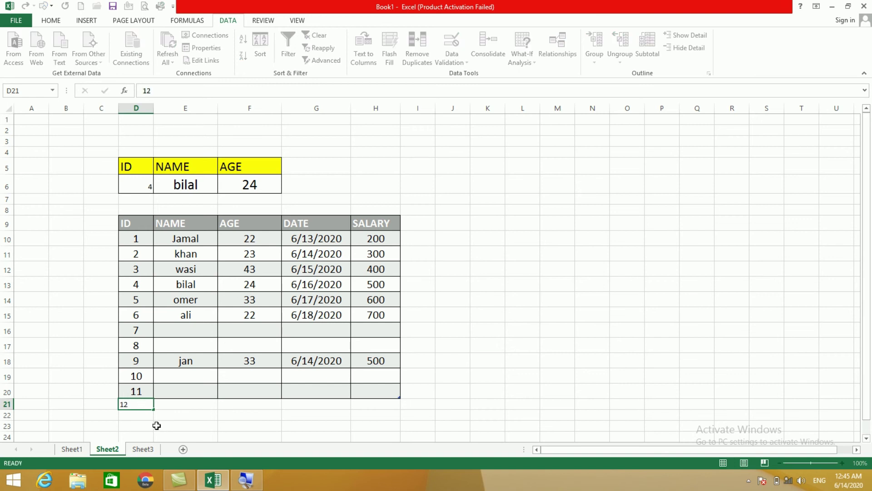
{"action": "key", "text": "Return"}
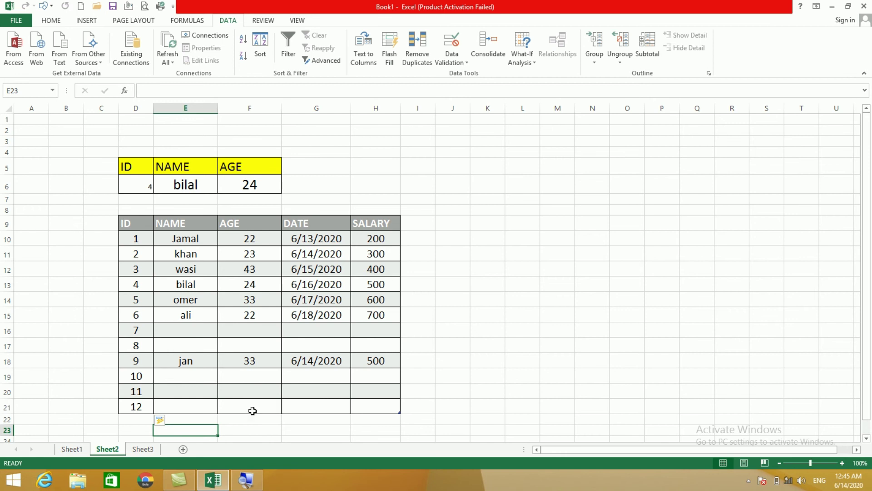
Step: Check that 12 now appears in D6's ID dropdown, leaving ID 4 selected
{"action": "left_click", "coordinate": [133, 407]}
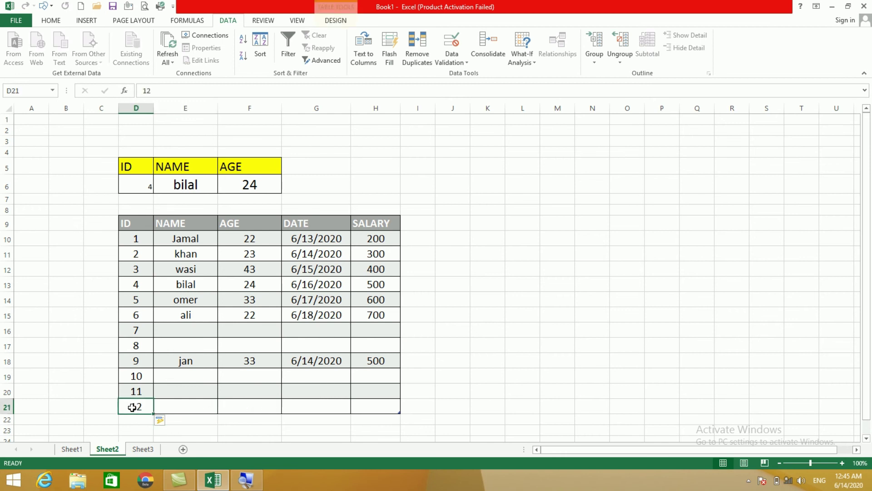
{"action": "left_click", "coordinate": [144, 186]}
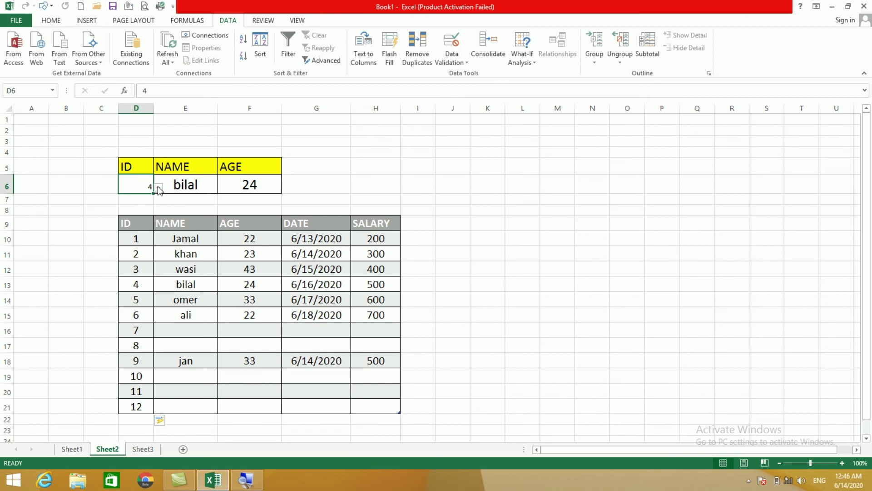
{"action": "left_click", "coordinate": [159, 188]}
{"action": "left_click", "coordinate": [160, 230]}
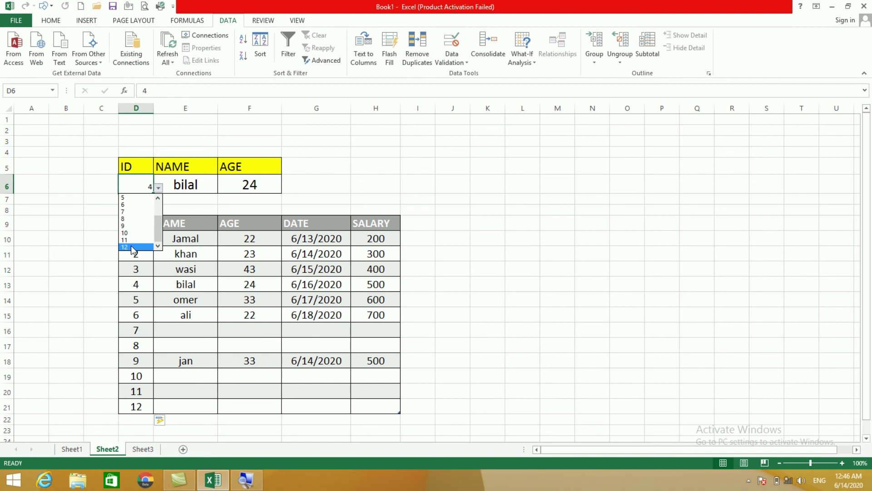
{"action": "key", "text": "Escape"}
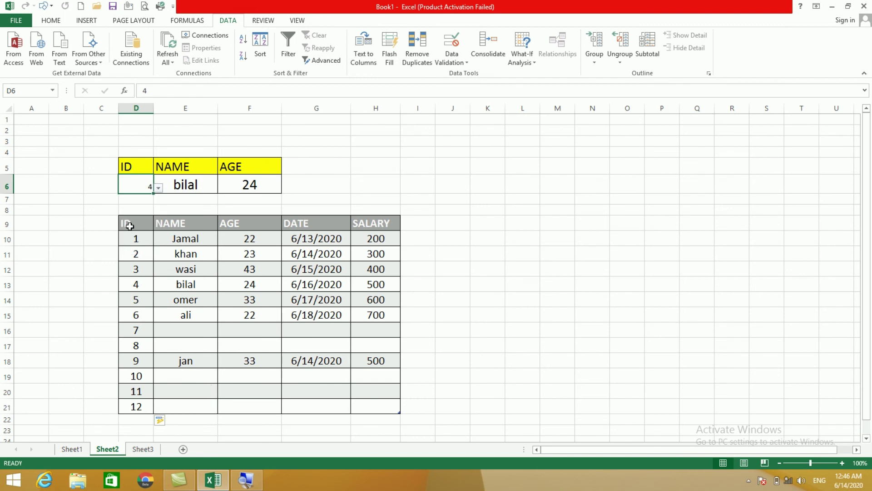
Step: Return to cell D6 and bring up the Home ribbon's formatting commands
{"action": "left_click_drag", "start_coordinate": [129, 226], "coordinate": [250, 346]}
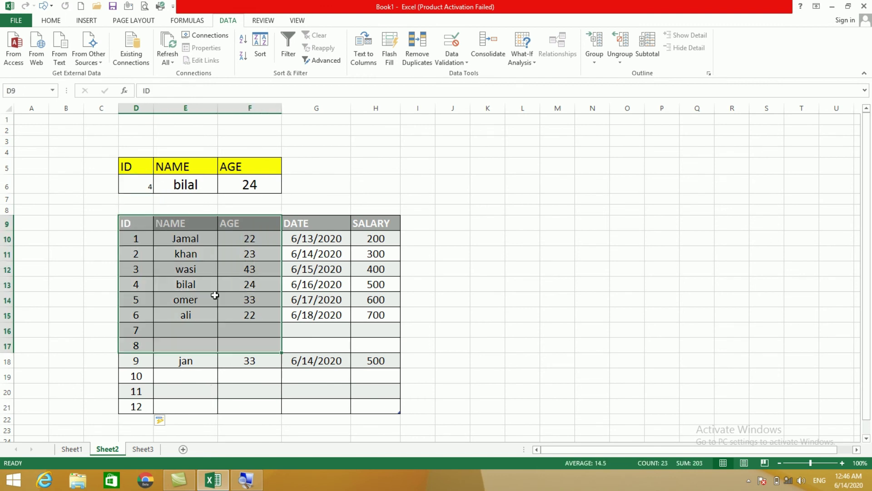
{"action": "left_click", "coordinate": [145, 185]}
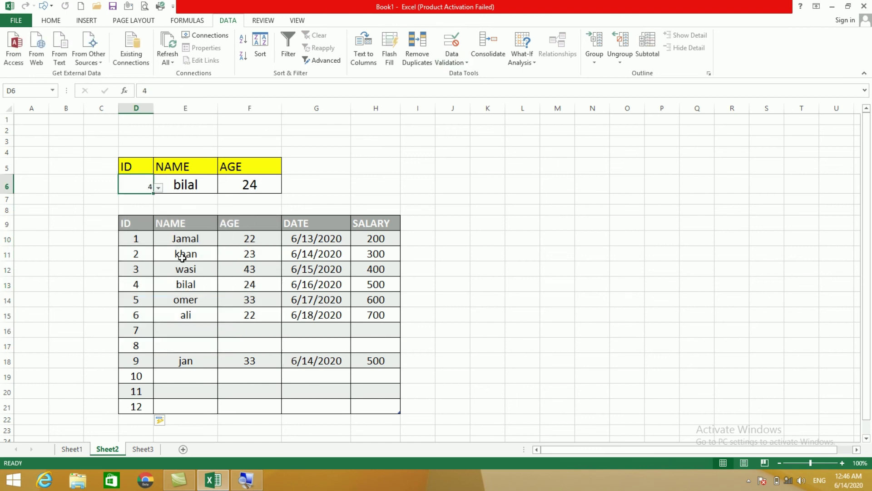
{"action": "left_click", "coordinate": [51, 20]}
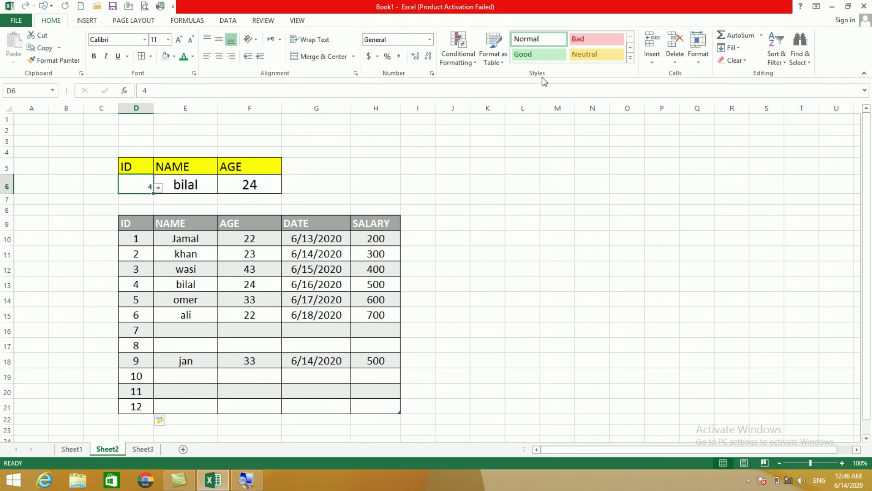
Step: Apply the gold 60% - Accent4 cell style to the age 22 in F10
{"action": "left_click", "coordinate": [328, 237]}
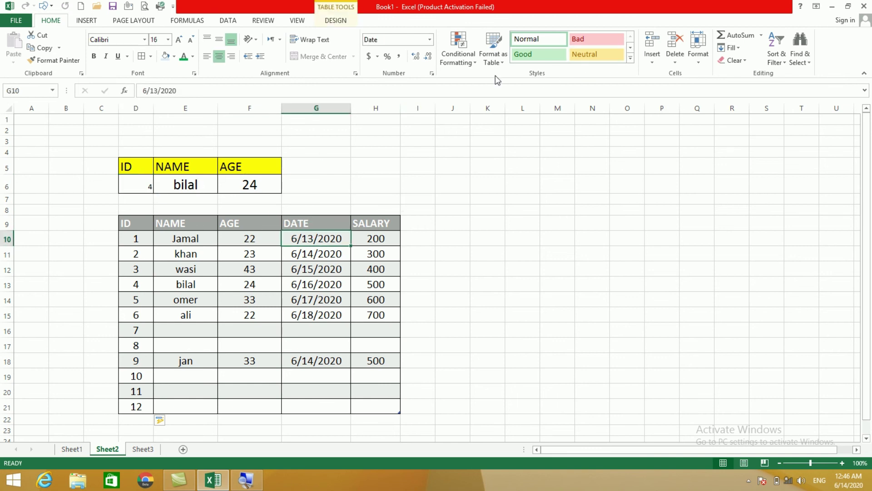
{"action": "left_click", "coordinate": [630, 59]}
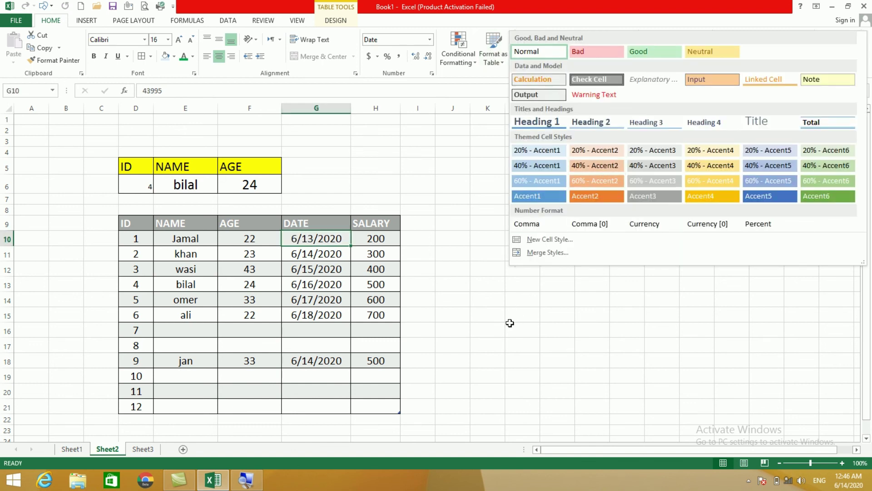
{"action": "left_click", "coordinate": [510, 323]}
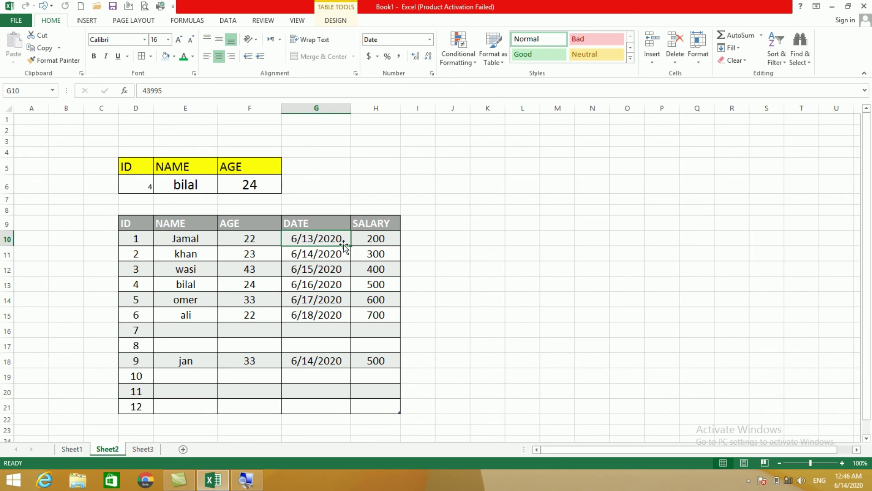
{"action": "left_click", "coordinate": [256, 234]}
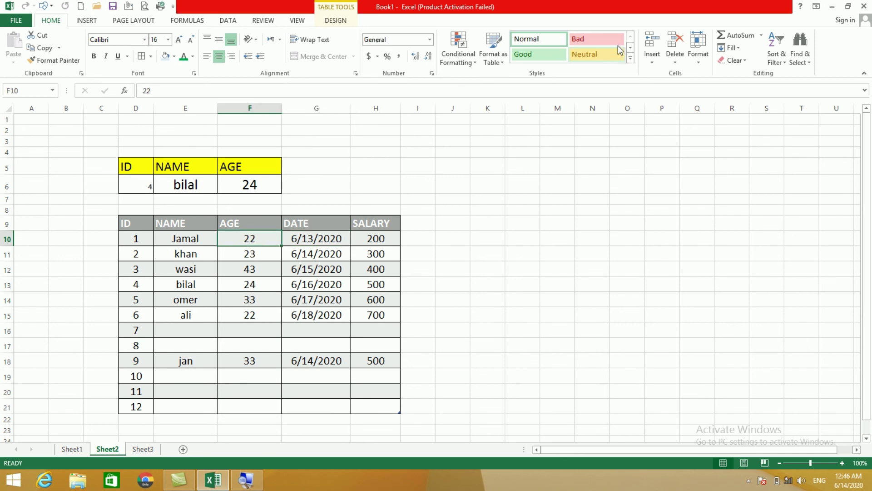
{"action": "left_click", "coordinate": [631, 58]}
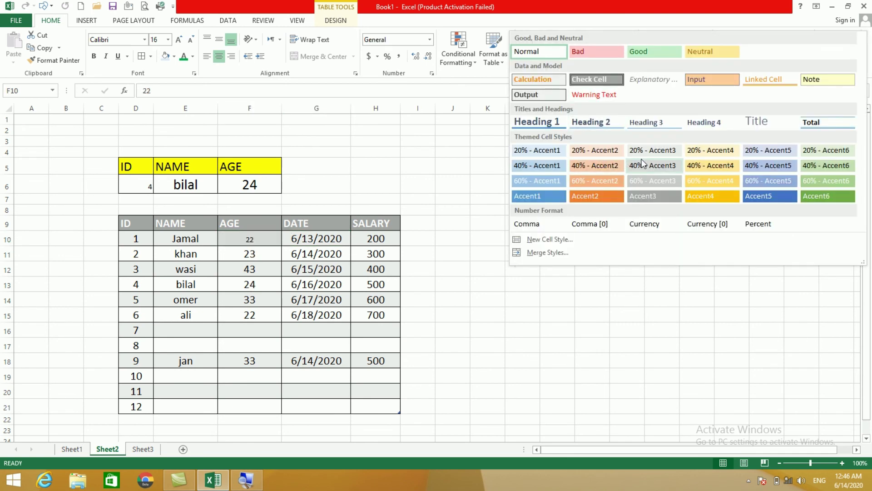
{"action": "left_click", "coordinate": [705, 179]}
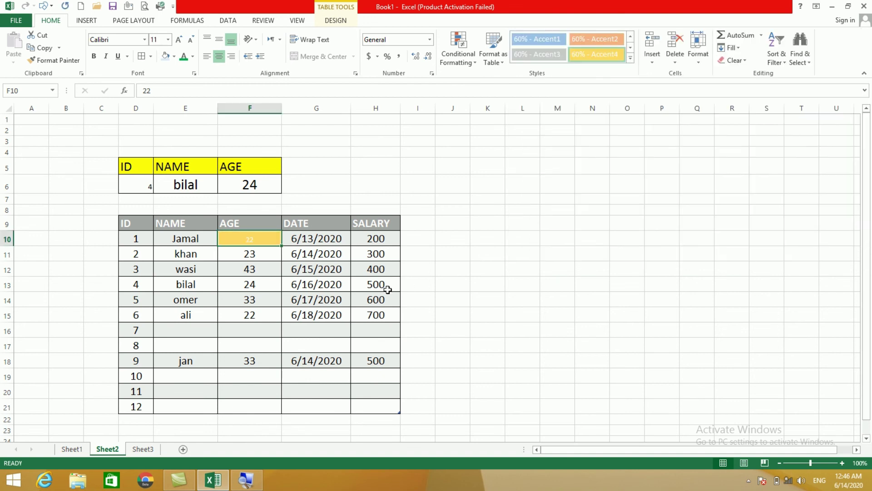
Step: Style the G13 date 40% - Accent1, then reset it to the Normal style
{"action": "left_click", "coordinate": [327, 282]}
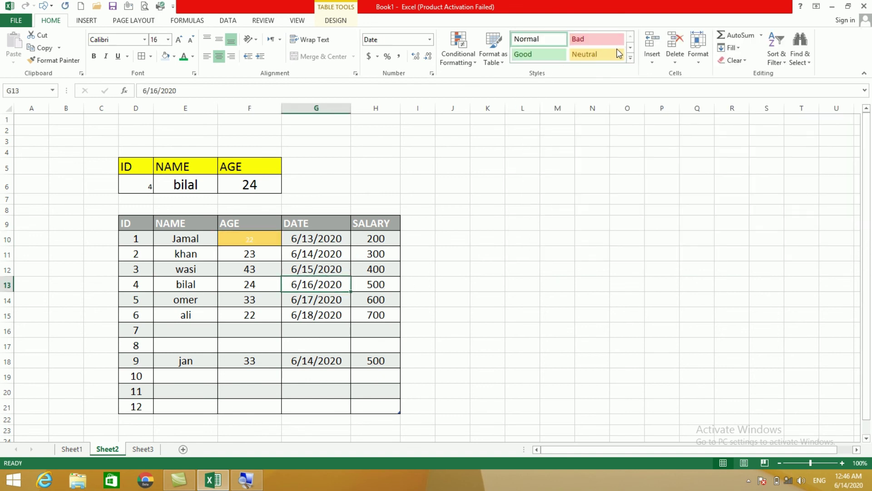
{"action": "left_click", "coordinate": [631, 58]}
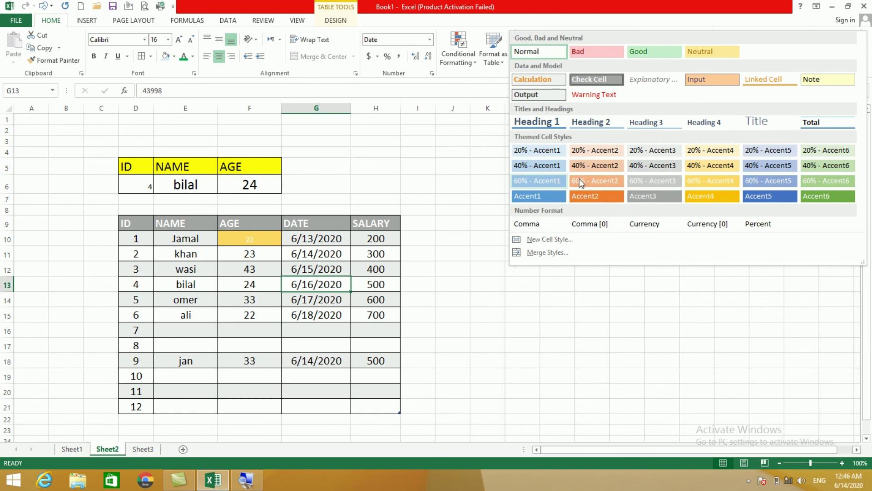
{"action": "left_click", "coordinate": [539, 164]}
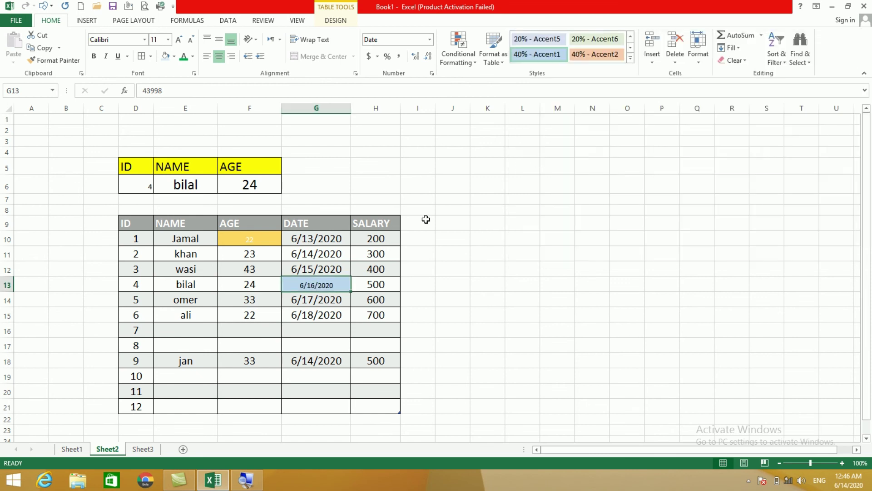
{"action": "left_click", "coordinate": [322, 342]}
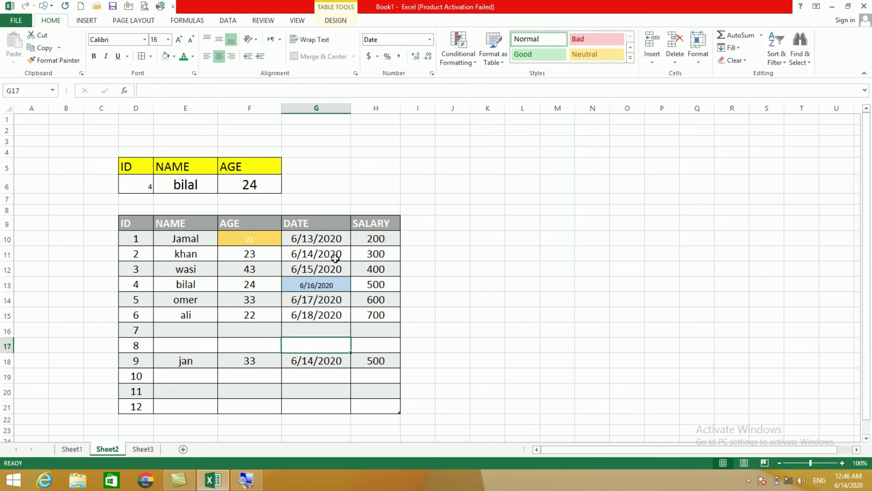
{"action": "left_click", "coordinate": [314, 286]}
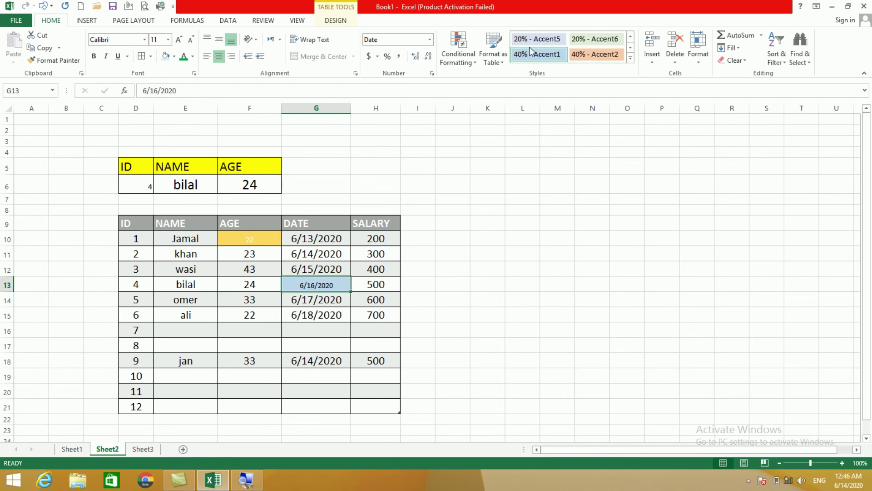
{"action": "left_click", "coordinate": [631, 57]}
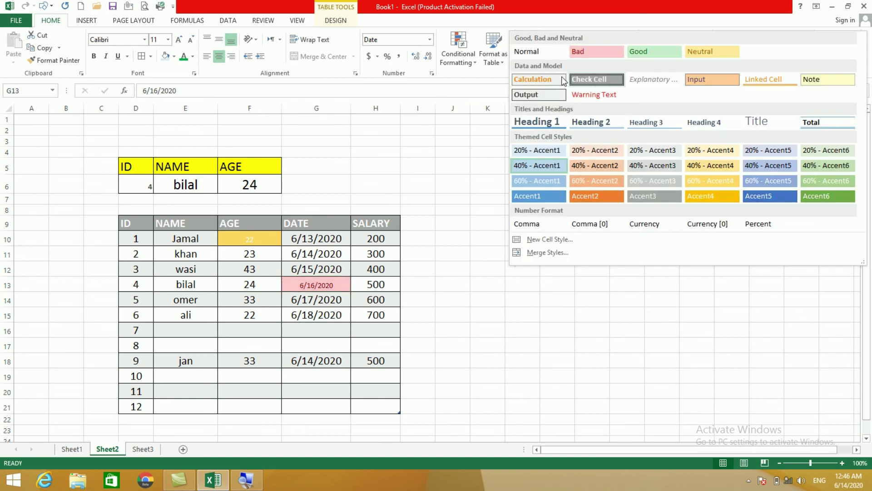
{"action": "left_click", "coordinate": [530, 53]}
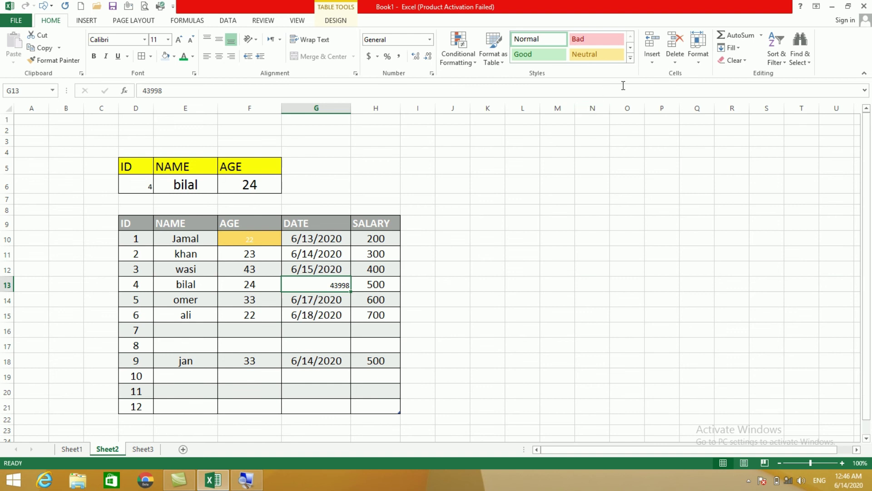
Step: Define a new cell style 'jan' with light green font colour and apply it to G13
{"action": "left_click", "coordinate": [631, 59]}
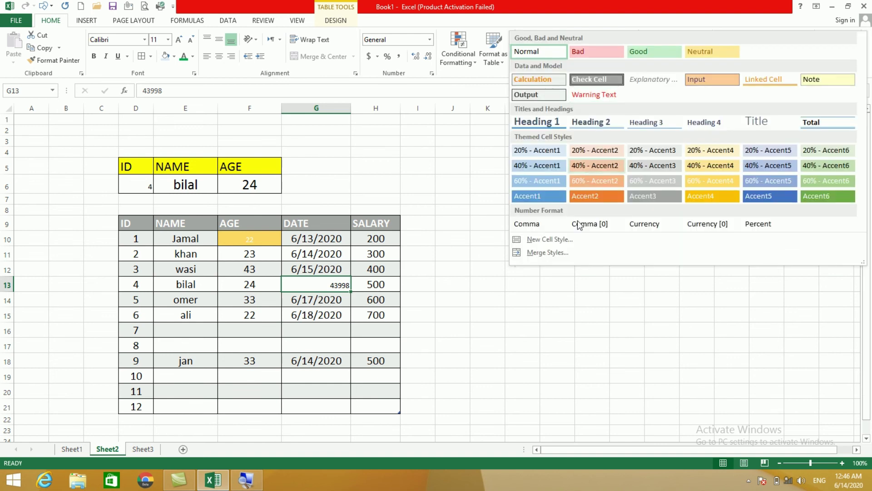
{"action": "left_click", "coordinate": [550, 239]}
{"action": "type", "text": "jan"}
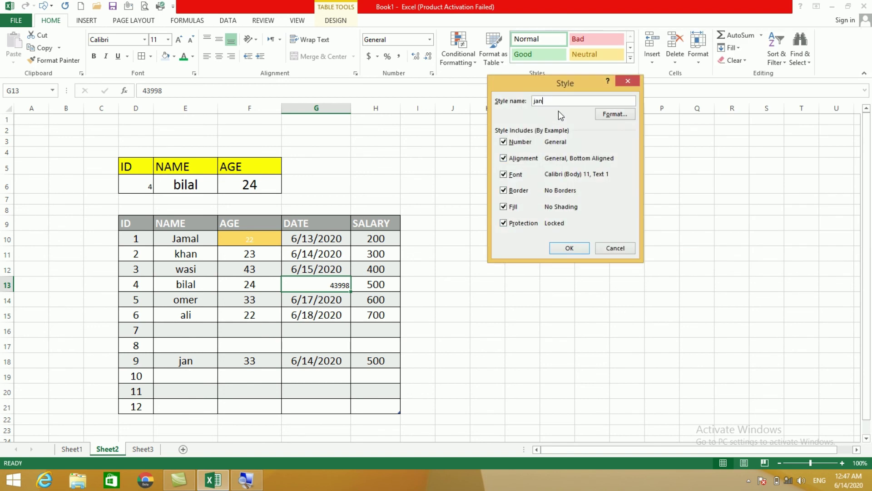
{"action": "left_click", "coordinate": [598, 117]}
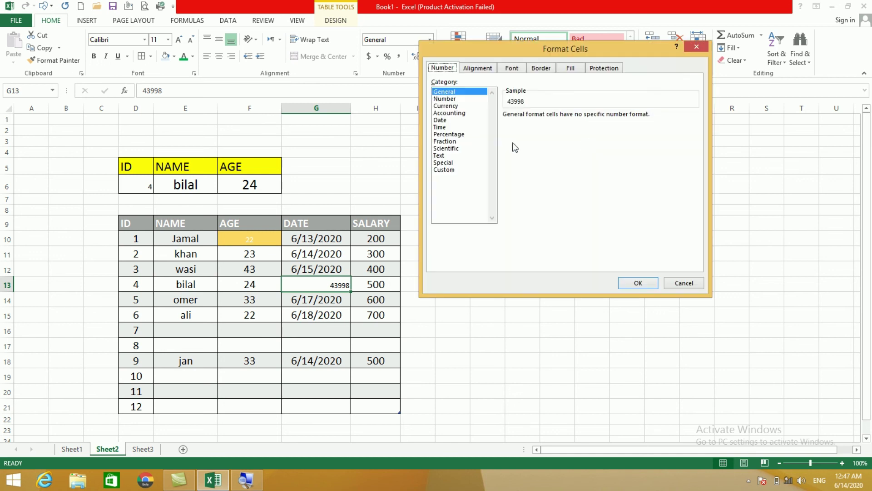
{"action": "left_click", "coordinate": [519, 71]}
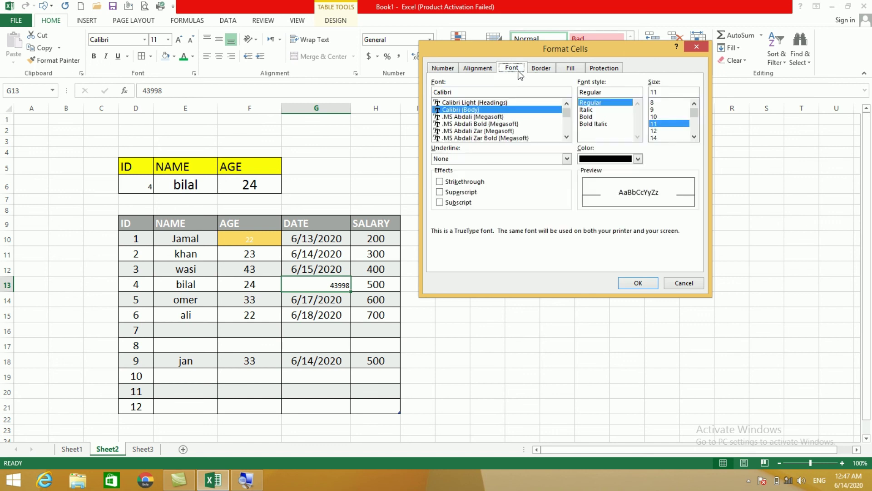
{"action": "left_click", "coordinate": [638, 159]}
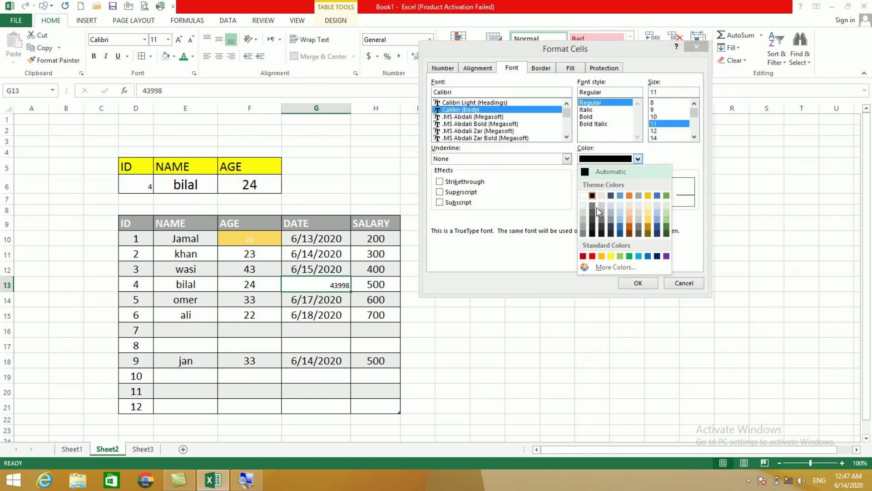
{"action": "left_click", "coordinate": [621, 256]}
{"action": "left_click", "coordinate": [638, 283]}
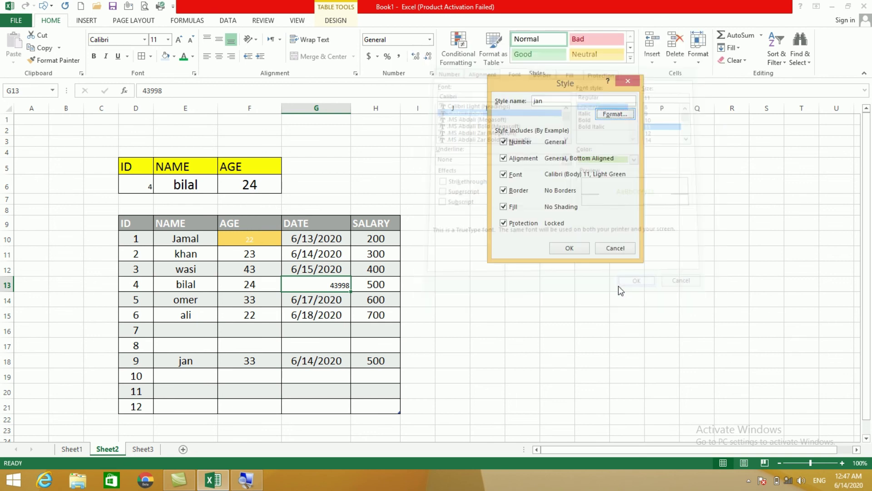
{"action": "left_click", "coordinate": [570, 249]}
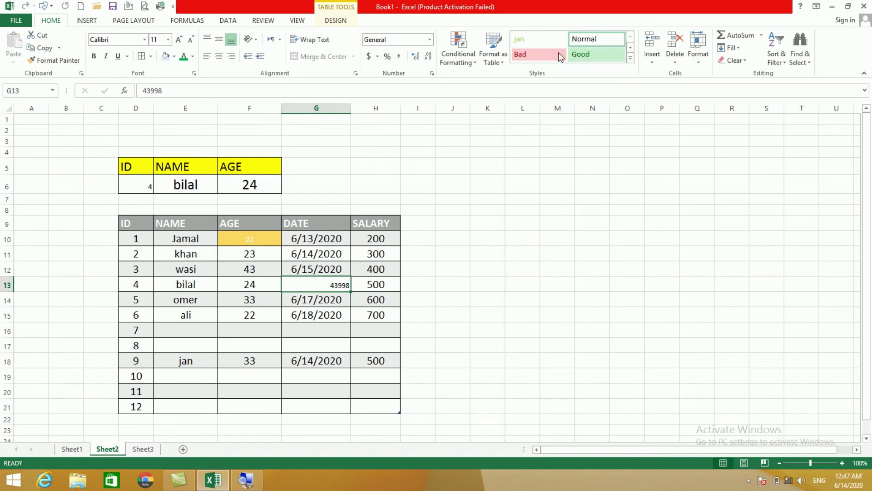
{"action": "left_click", "coordinate": [542, 43]}
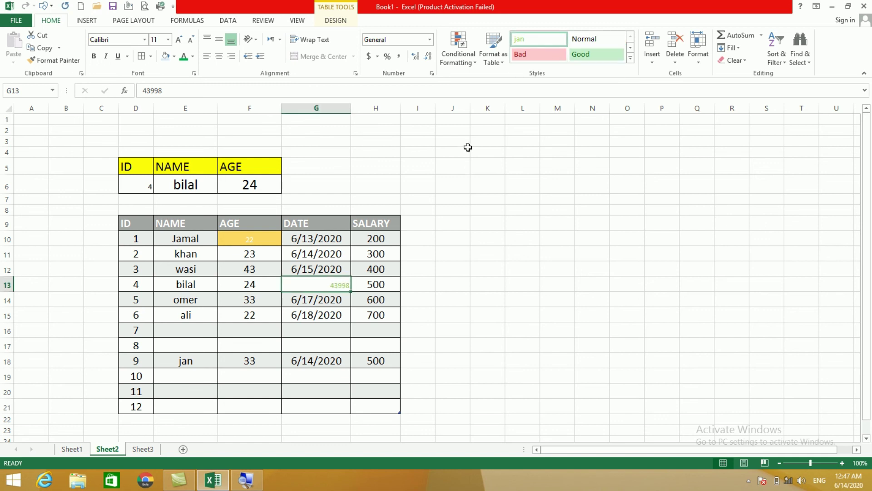